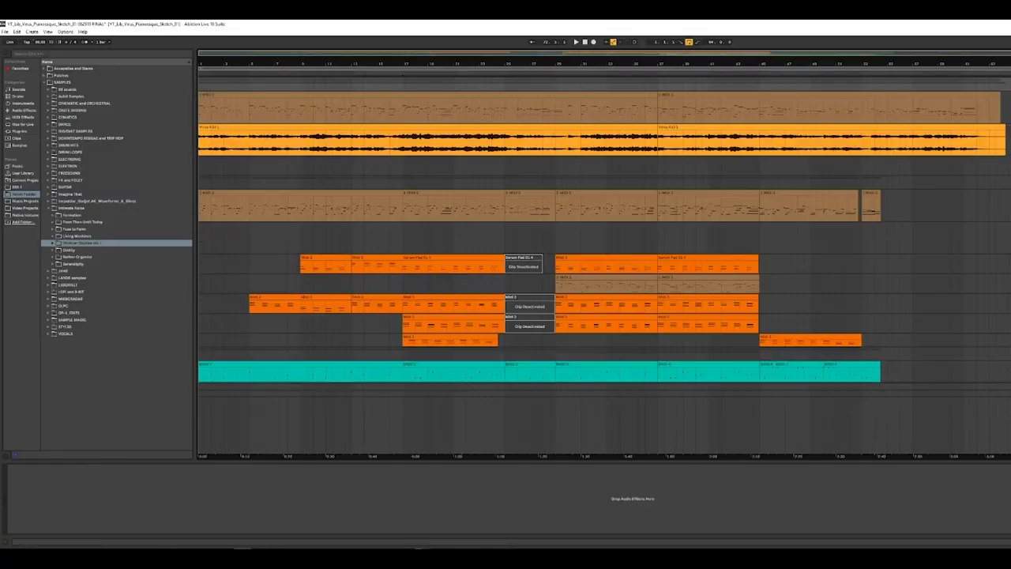
Open the top MIDI clip in the note editor and select all its notes
double_click(533, 93)
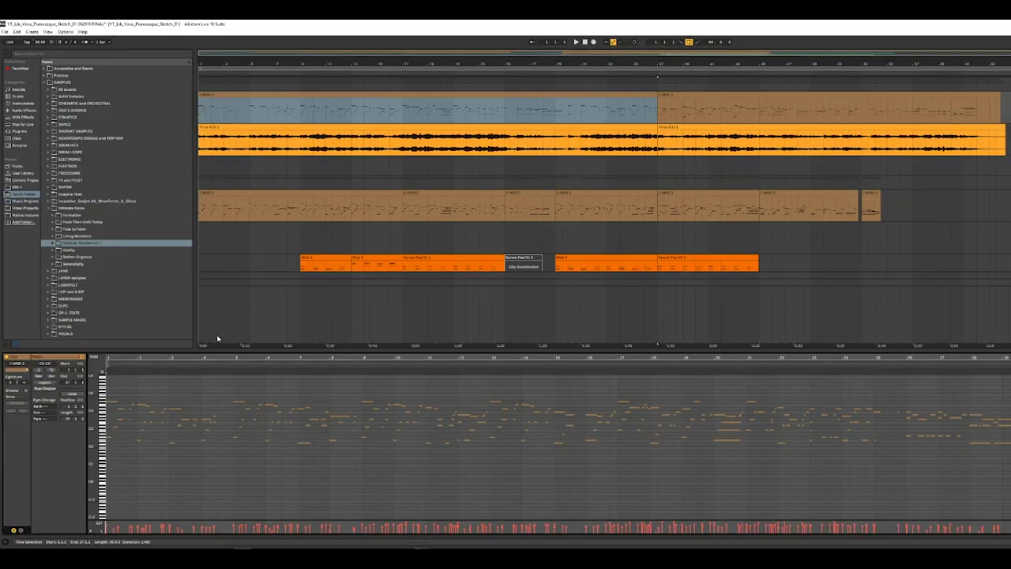
click(199, 380)
key(ctrl+a)
Select the clip's notes from the start to bar 16, then from the start to about bar 21
click(312, 394)
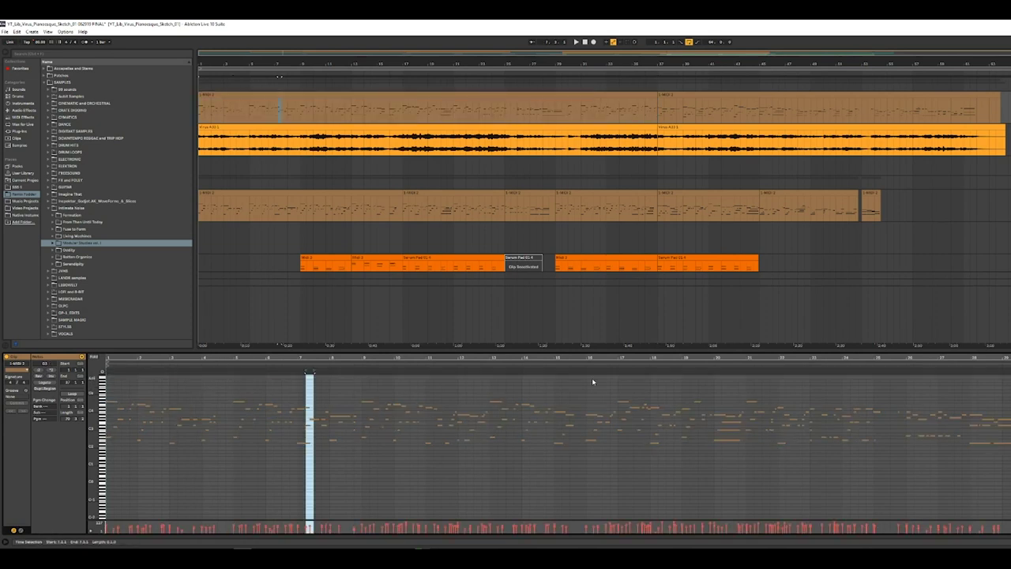
click(596, 387)
drag(597, 387, 110, 389)
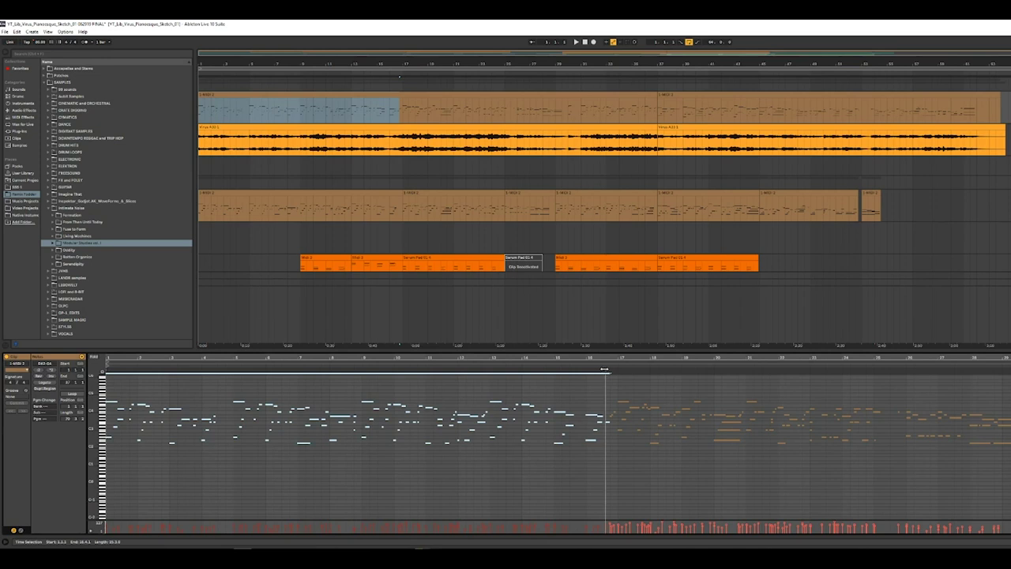
click(570, 377)
drag(740, 370, 107, 491)
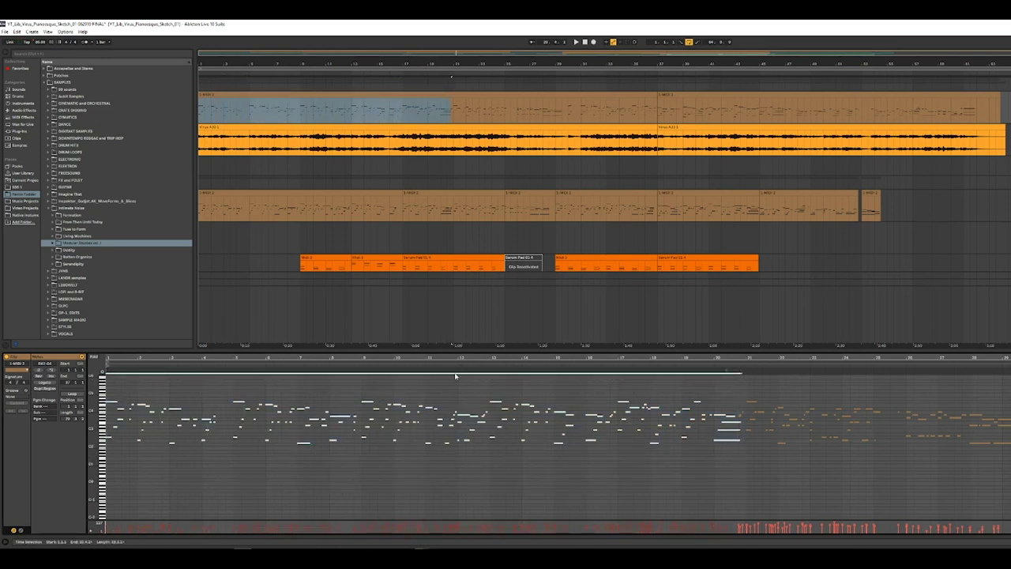
drag(722, 371, 463, 372)
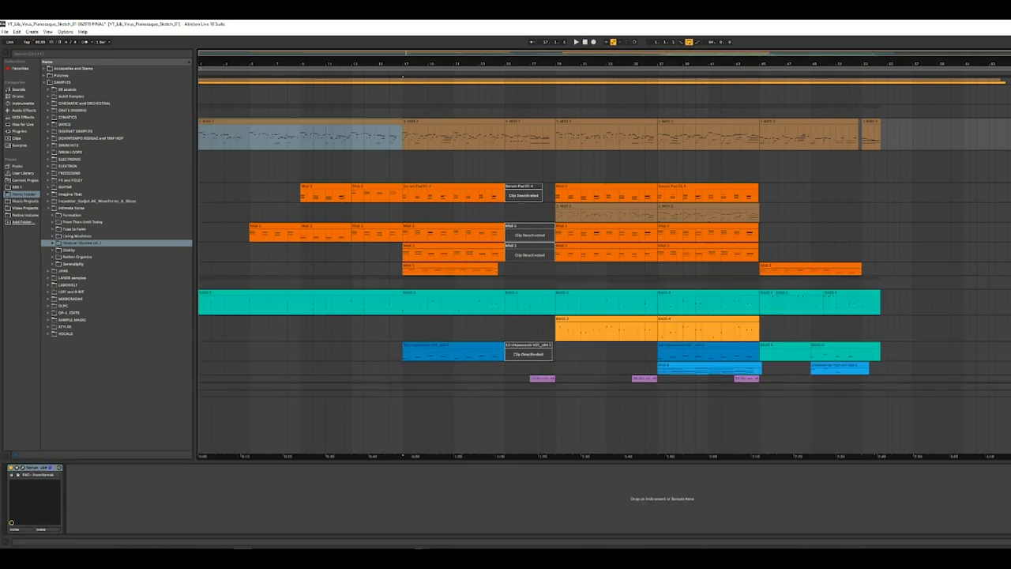
Show the pad Serum's PAD - Heartbreak preset, then list the bass Serum's Chiptune For Serum presets
click(22, 469)
drag(790, 251, 492, 166)
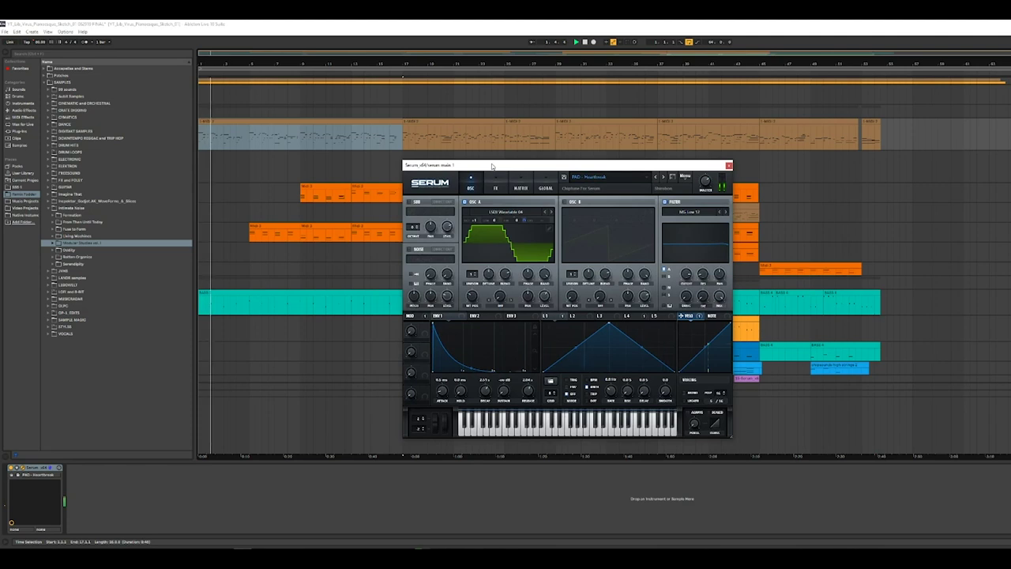
click(589, 177)
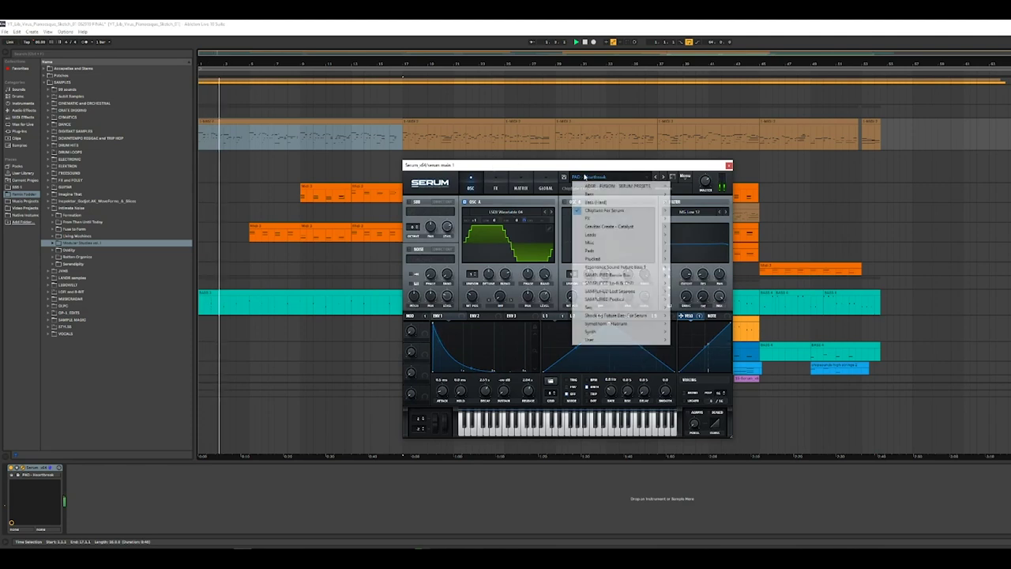
mouse_move(629, 213)
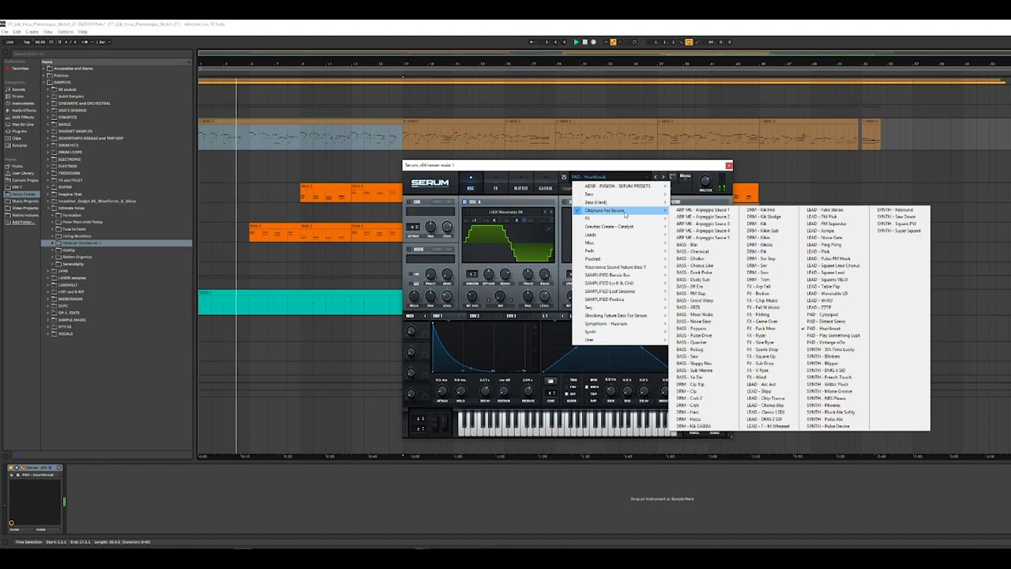
click(490, 185)
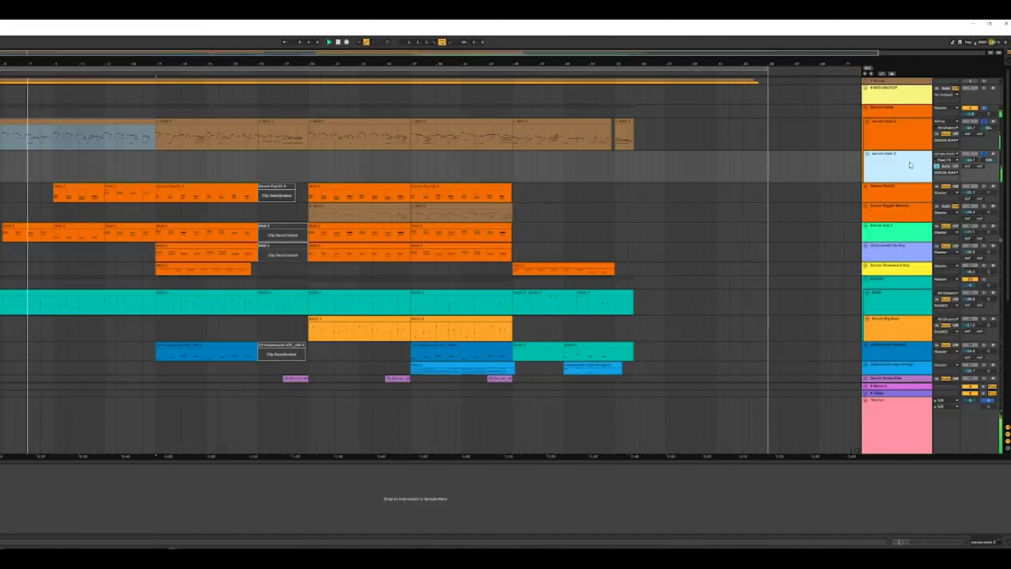
click(901, 135)
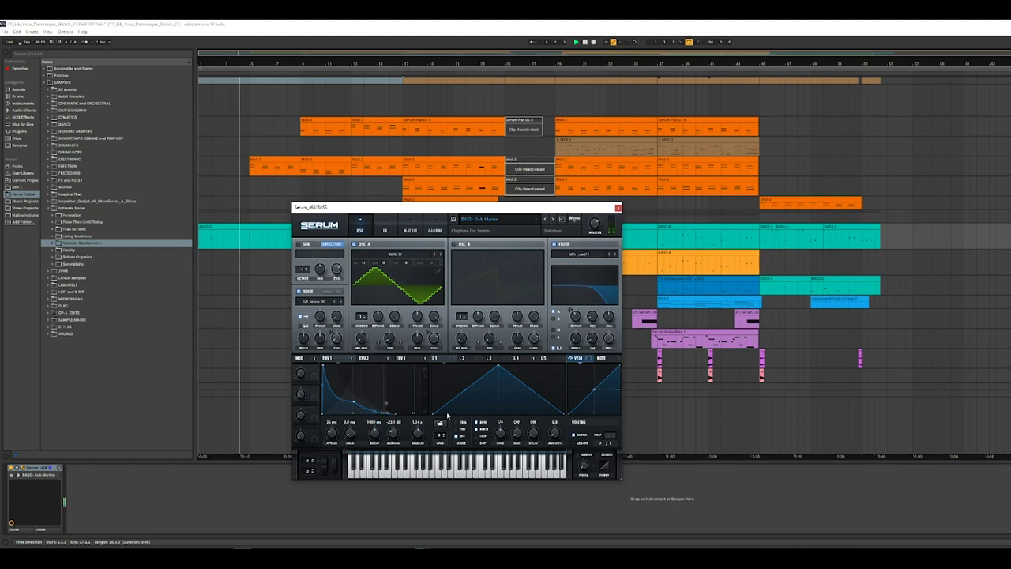
click(483, 222)
Check which LFO modulates the Glitter Pluck Serum's OSC A wavetable position, then stop playback and select Midi 2
mouse_move(490, 255)
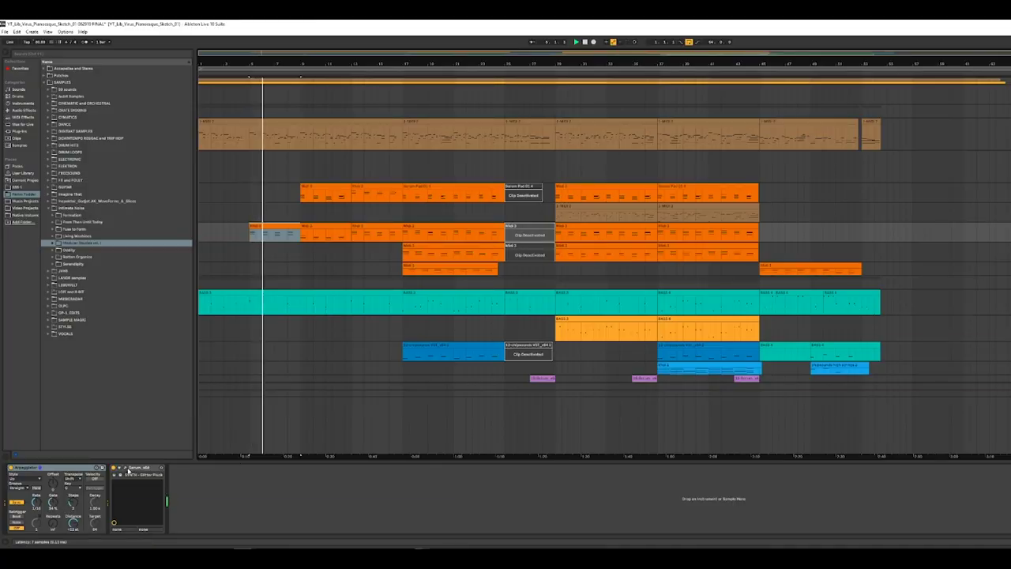
click(126, 469)
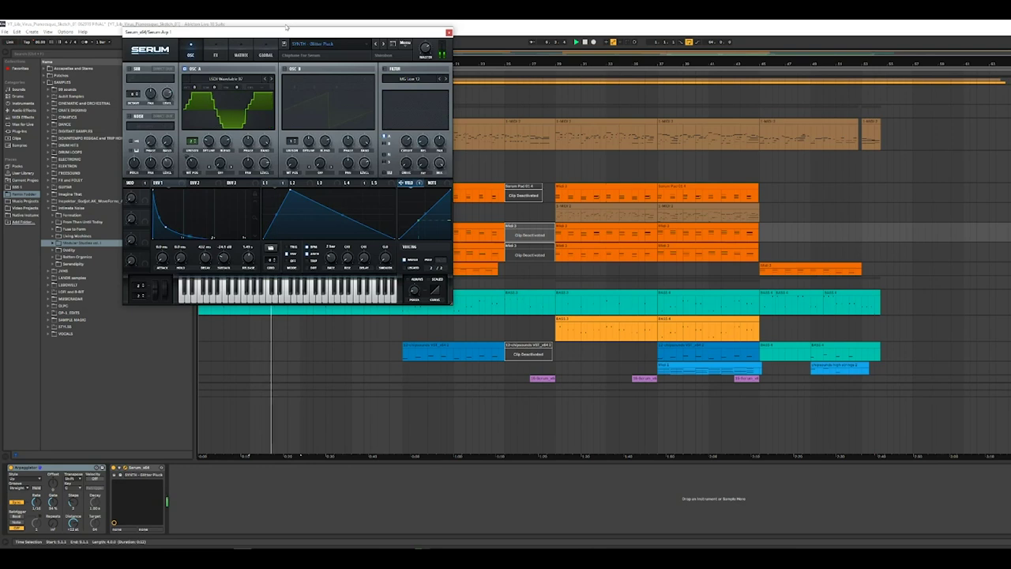
drag(287, 26, 591, 159)
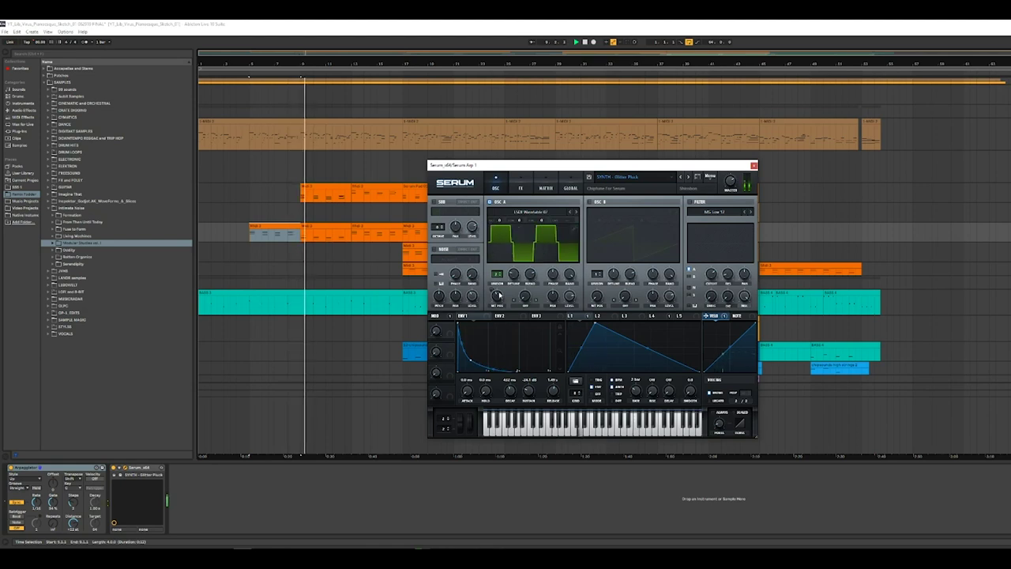
right_click(496, 296)
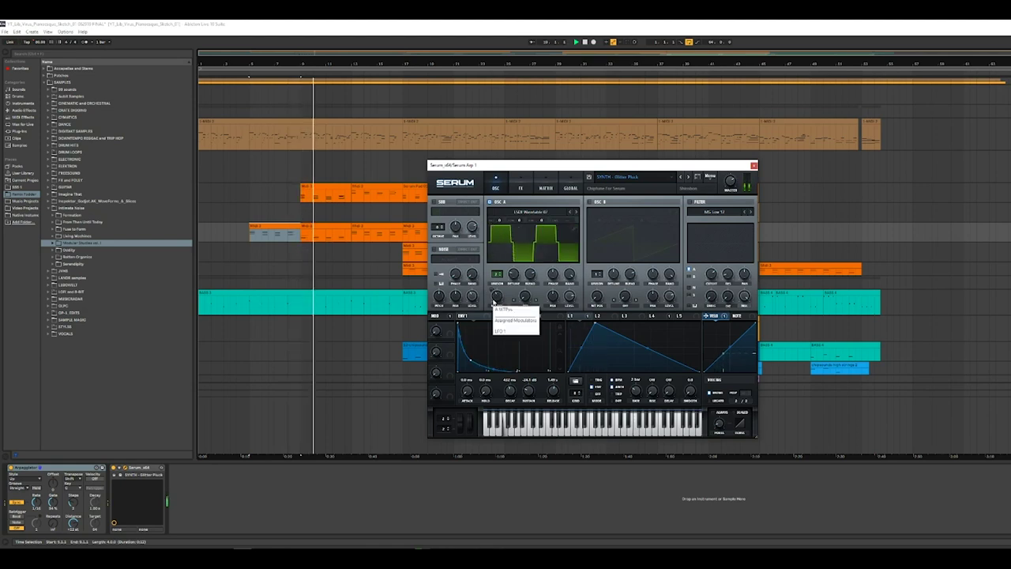
click(501, 330)
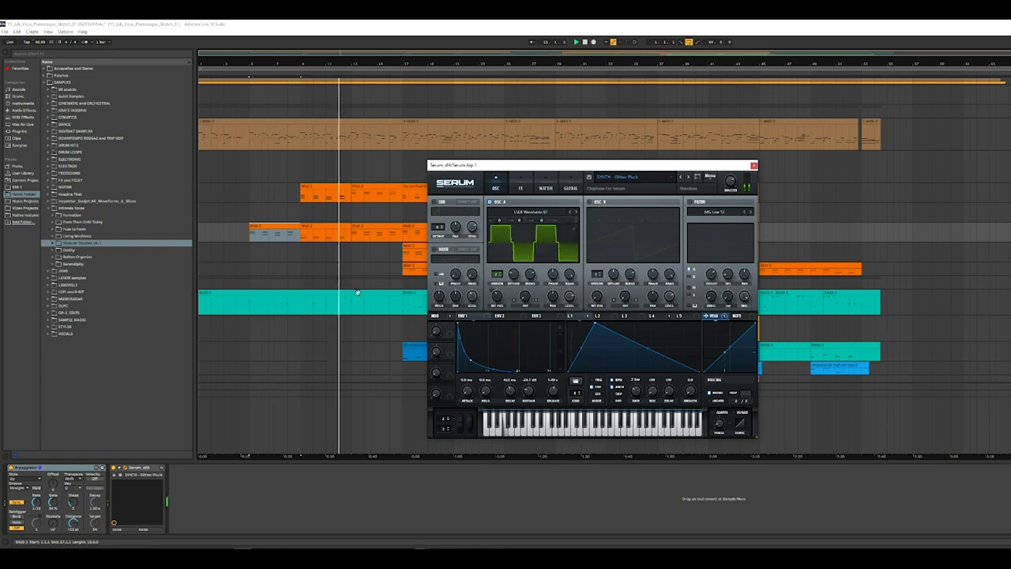
key(space)
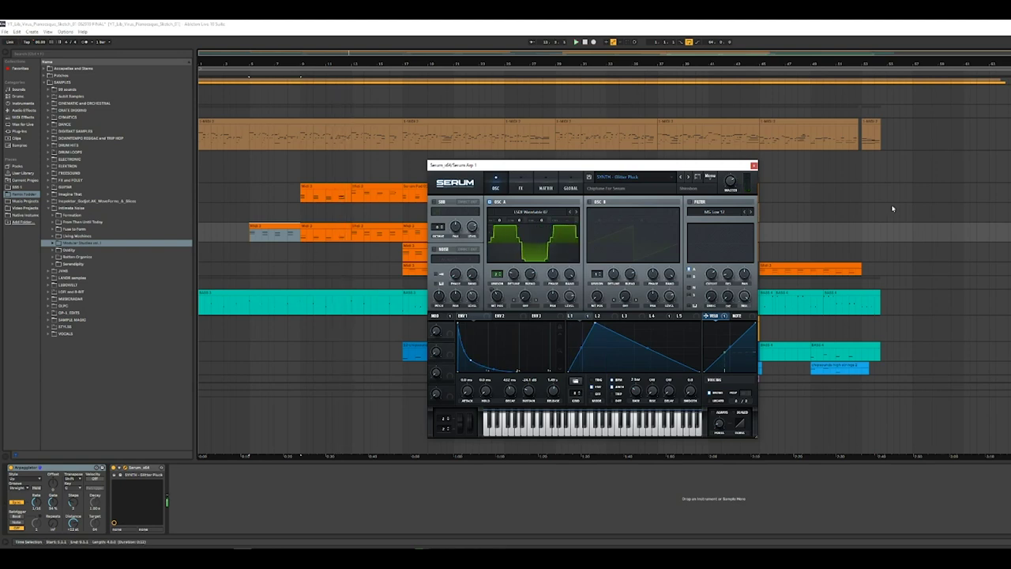
click(325, 192)
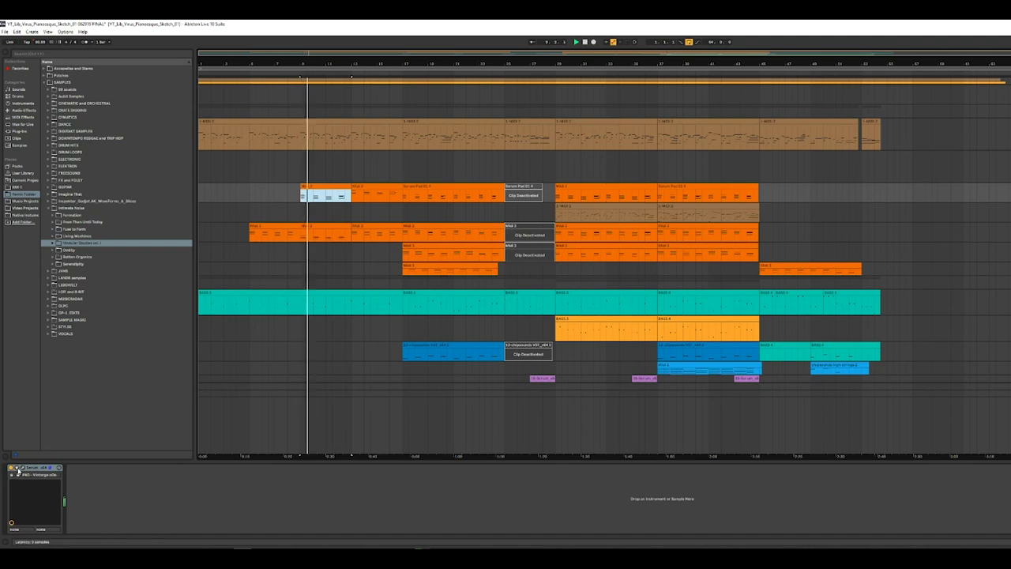
Browse the pad Serum's Chiptune For Serum presets around PAD - Vintage oOo, keeping the current preset
click(19, 468)
click(701, 179)
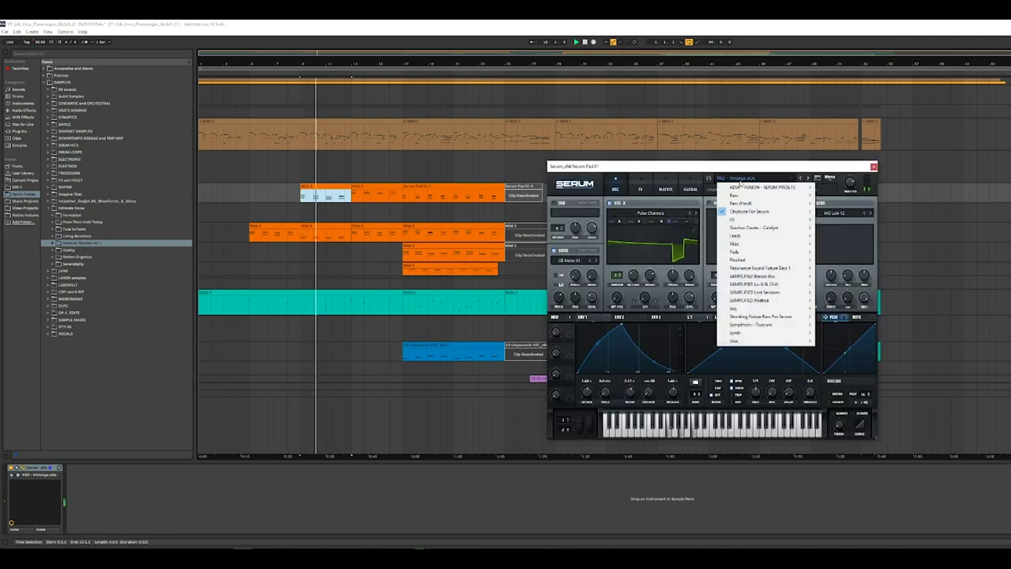
mouse_move(758, 211)
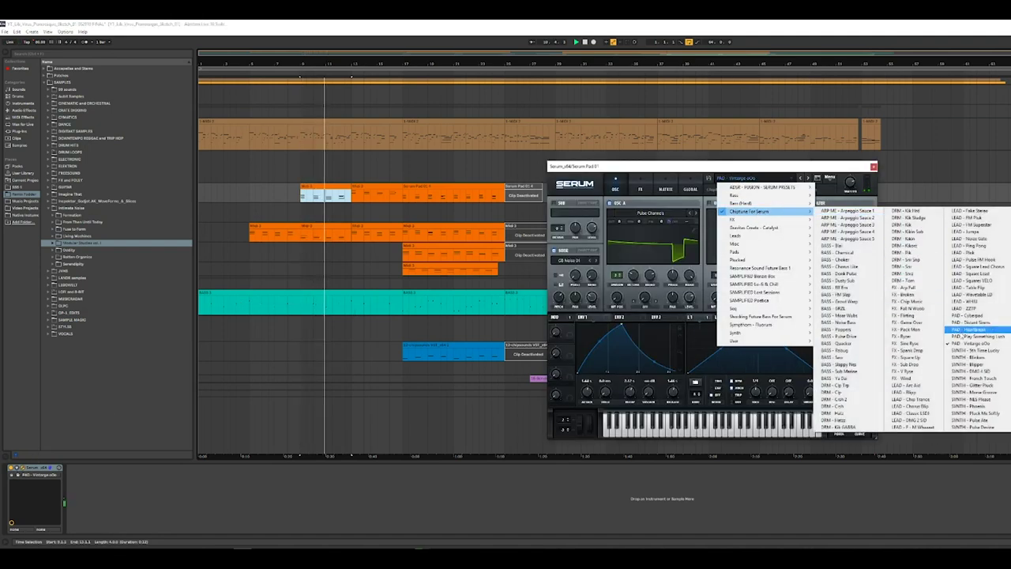
click(636, 175)
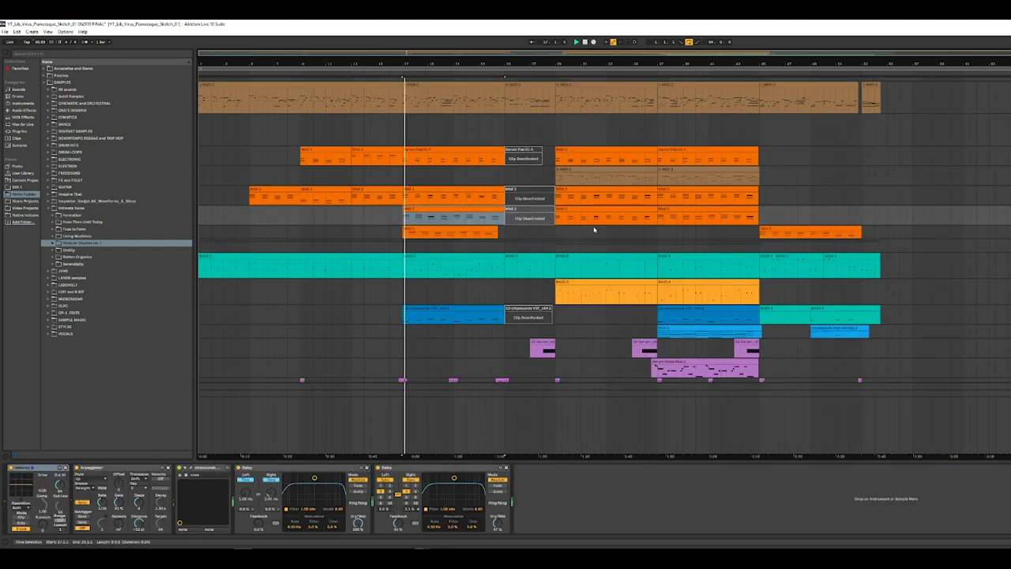
Set the chipsounds chip to 8580 (NTSC), then select the Midi 3 clip and play from bar 17
click(193, 469)
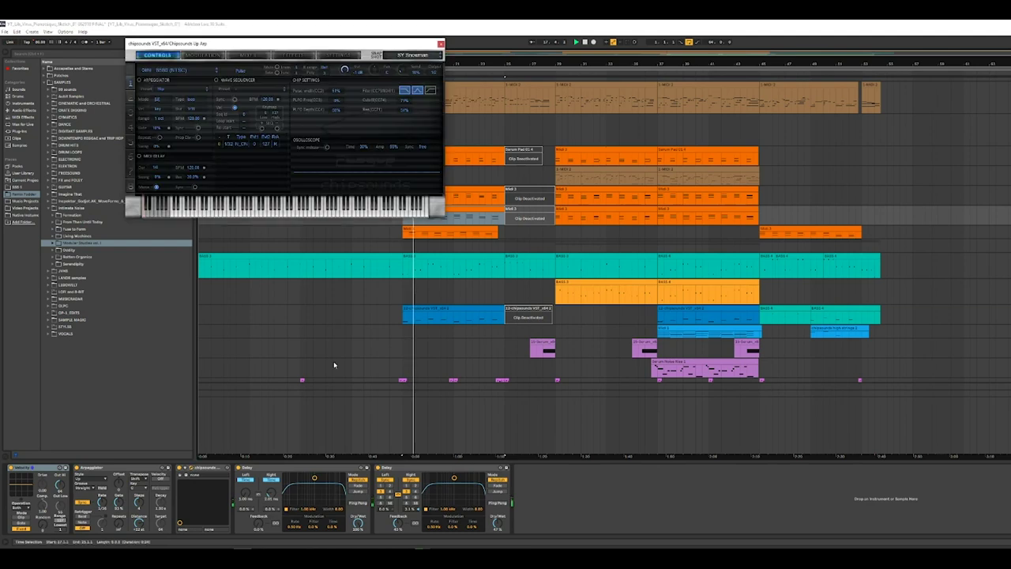
drag(306, 45, 583, 235)
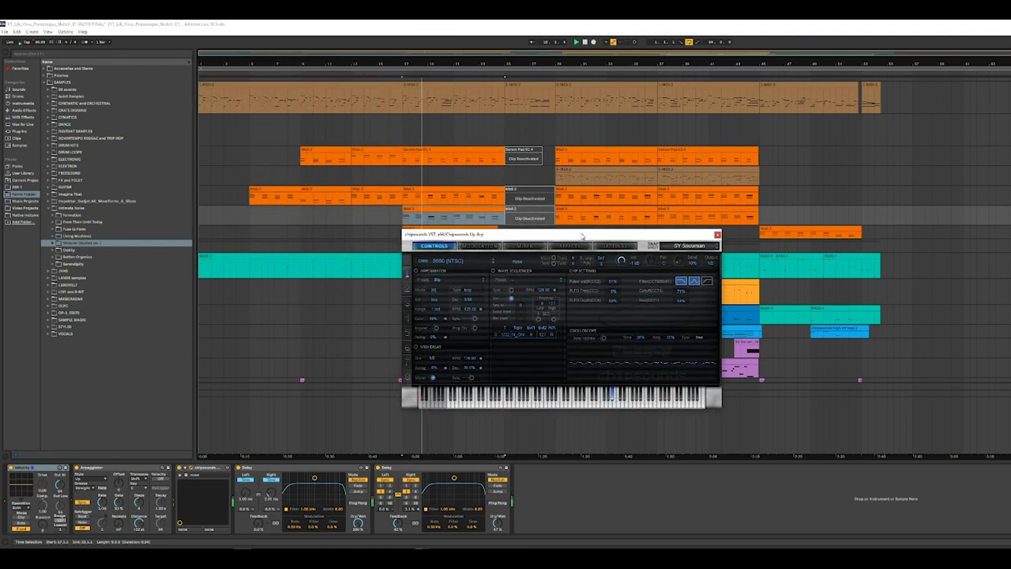
click(446, 261)
mouse_move(474, 292)
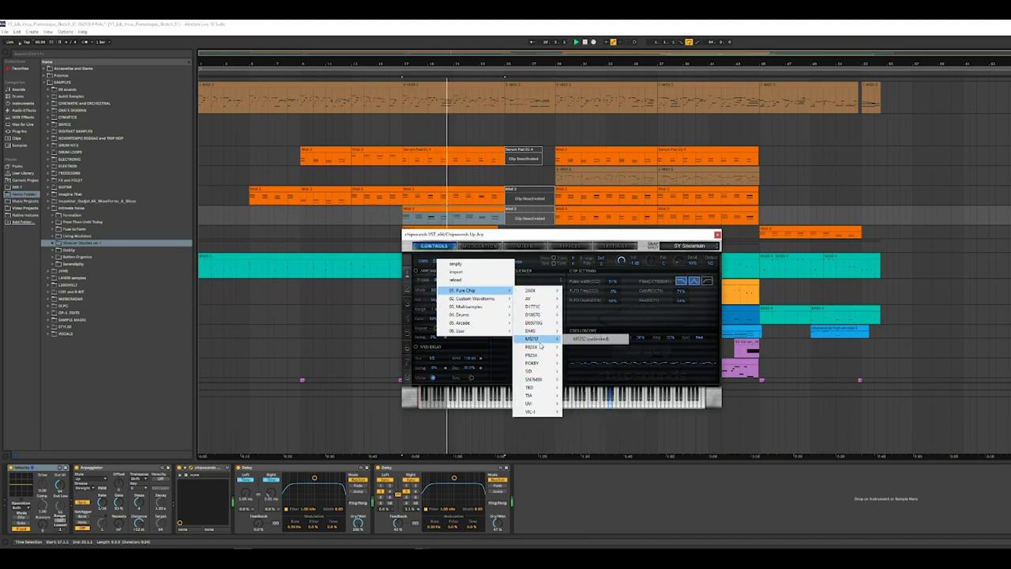
click(589, 336)
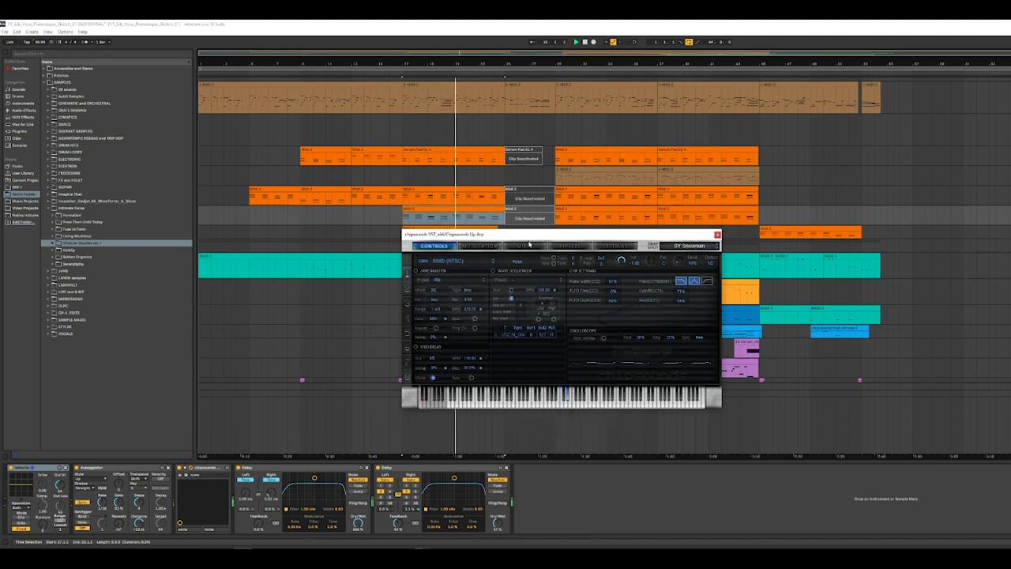
key(ctrl+alt+p)
click(432, 229)
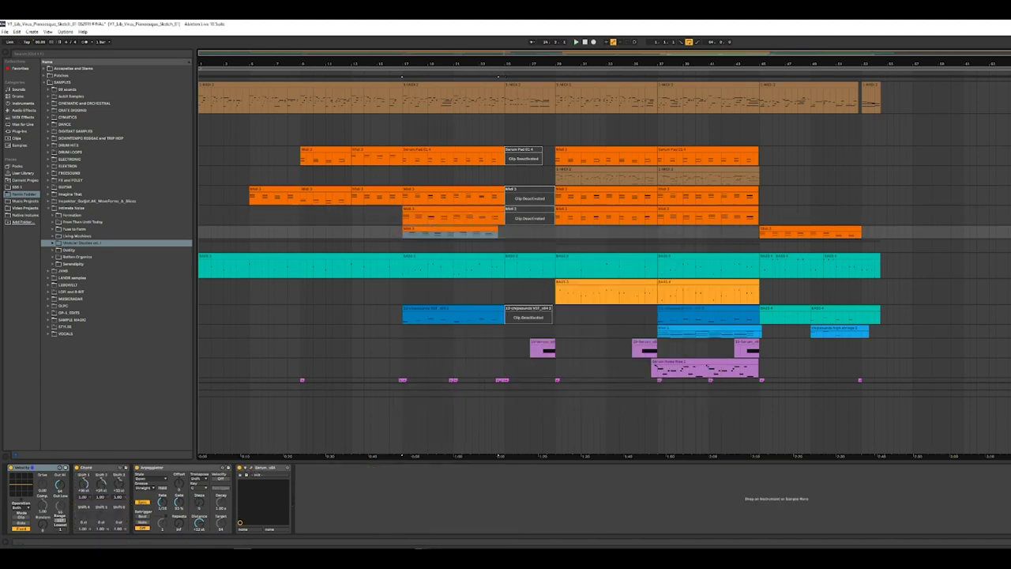
key(space)
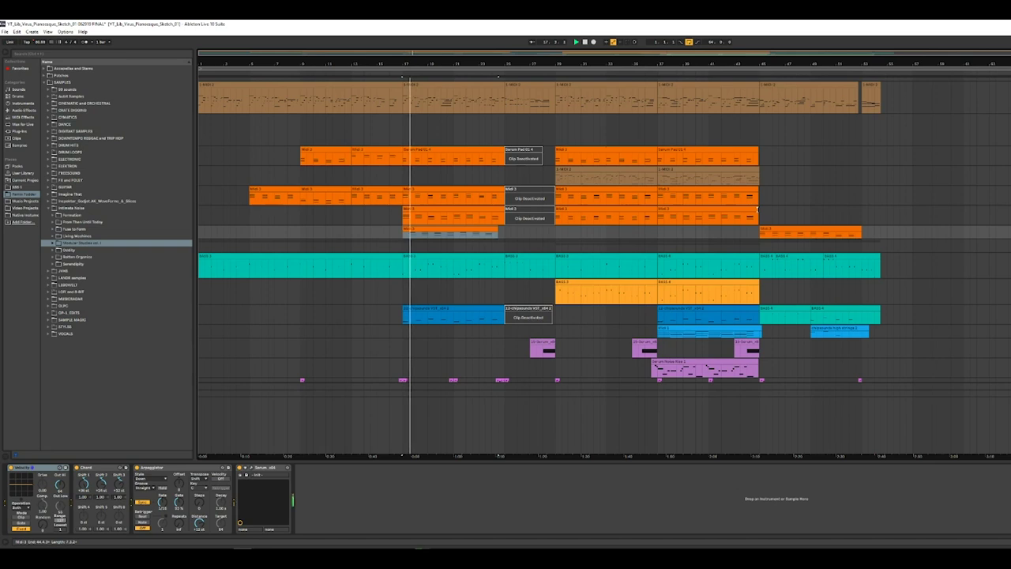
Review the Downward Arp Serum's OSC B wavetable list without changing it, then view its MATRIX page
click(249, 472)
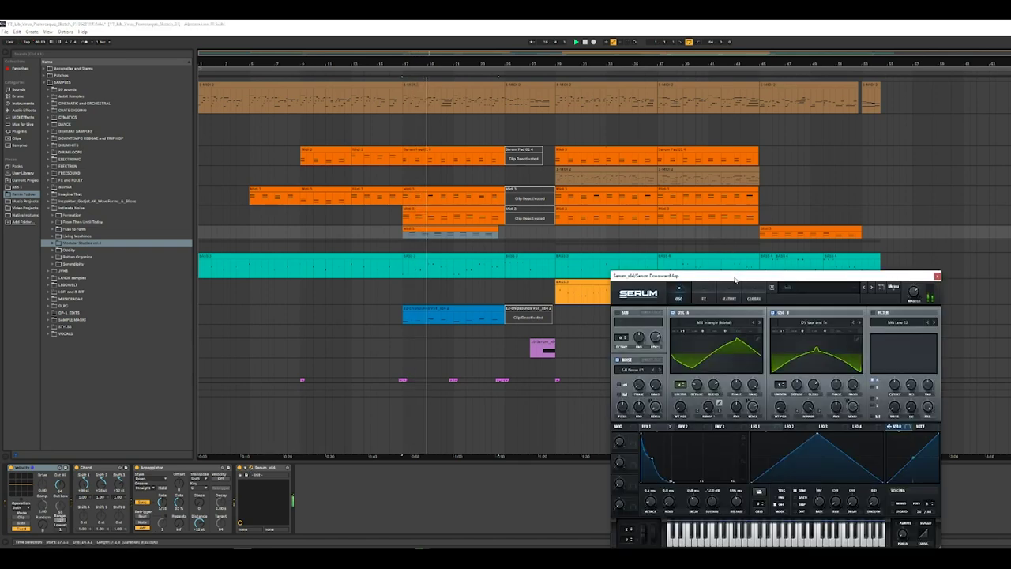
drag(735, 279, 716, 211)
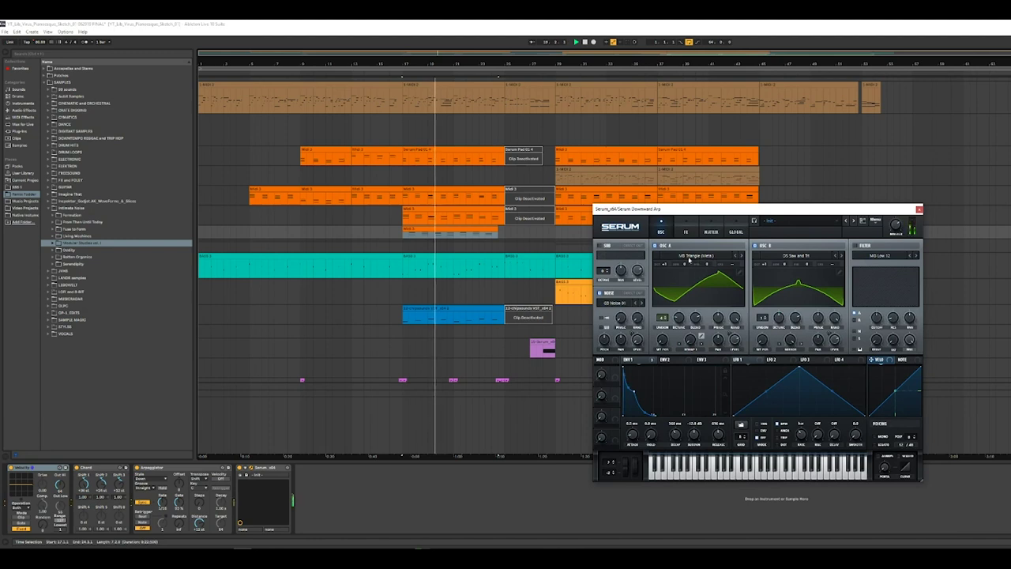
click(805, 265)
mouse_move(681, 263)
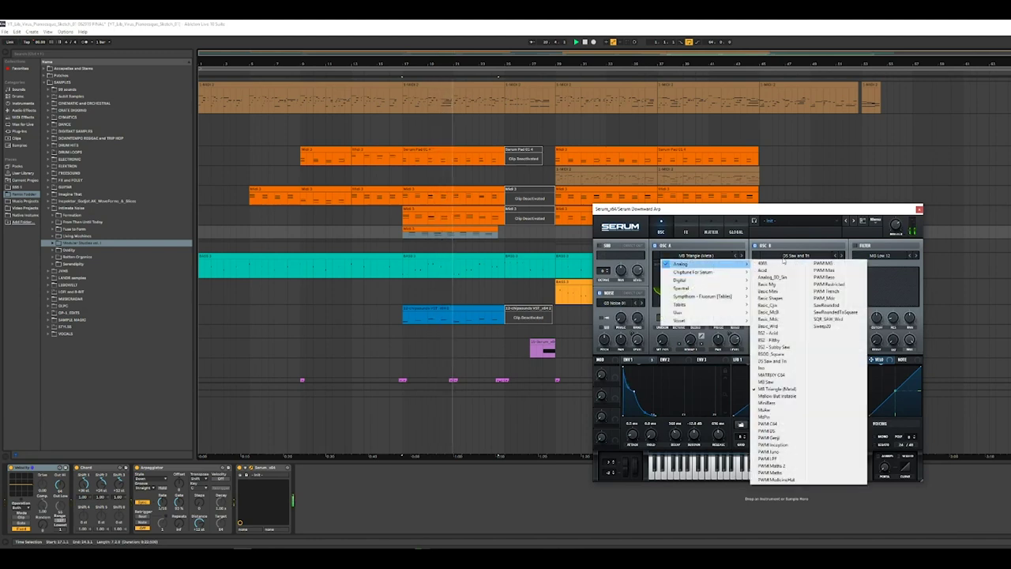
click(837, 217)
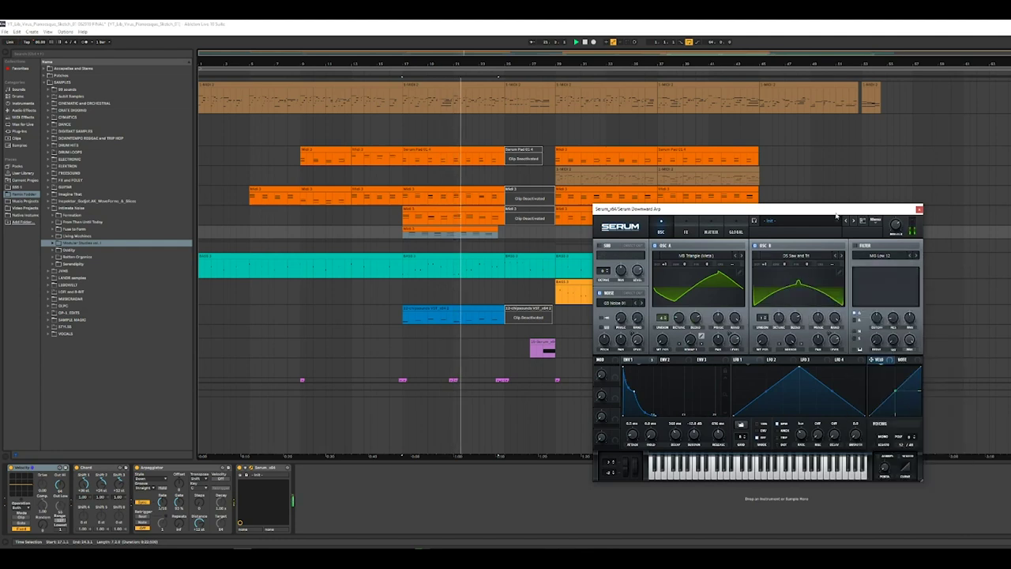
click(713, 232)
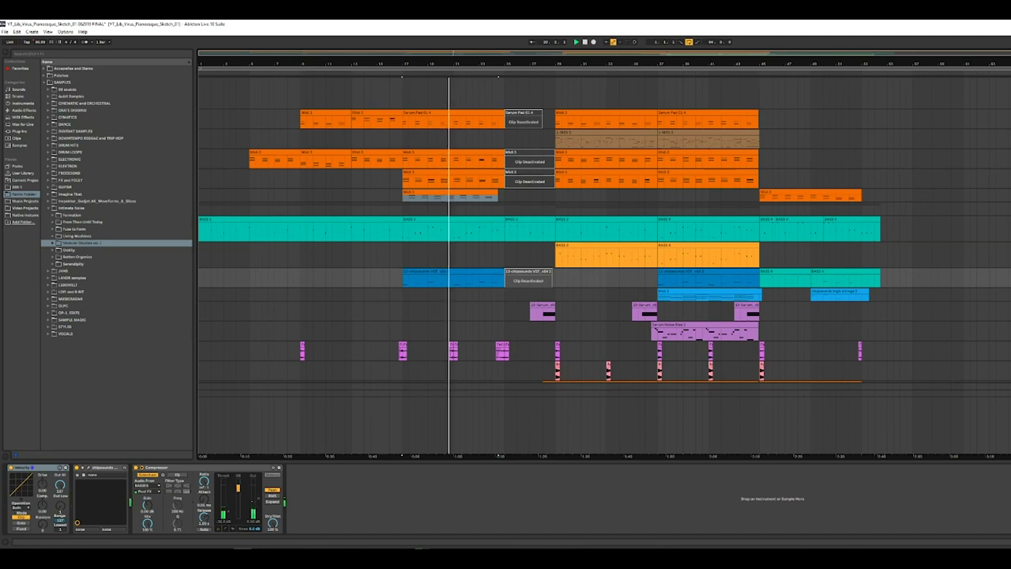
key(space)
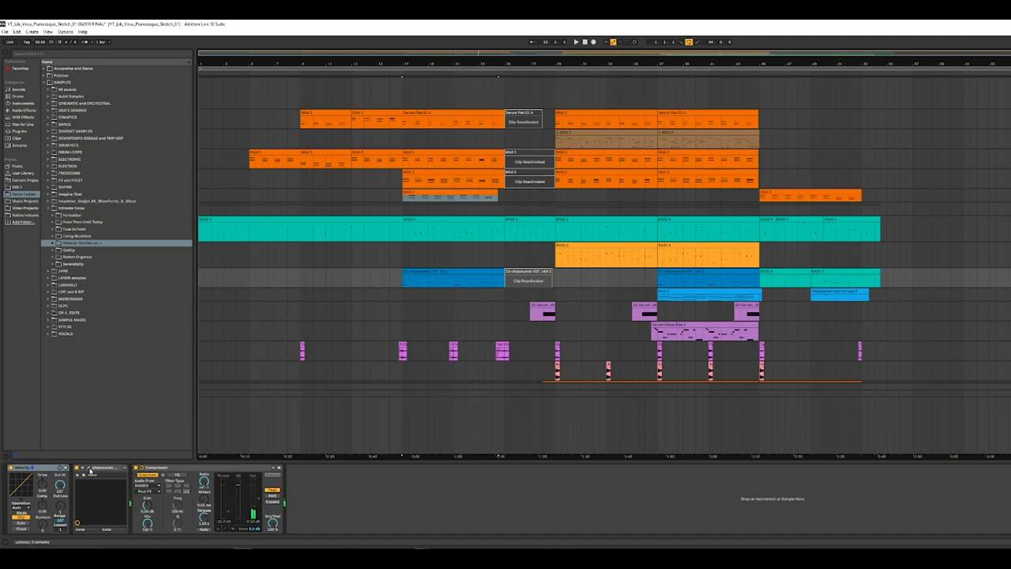
click(89, 471)
drag(445, 379, 466, 305)
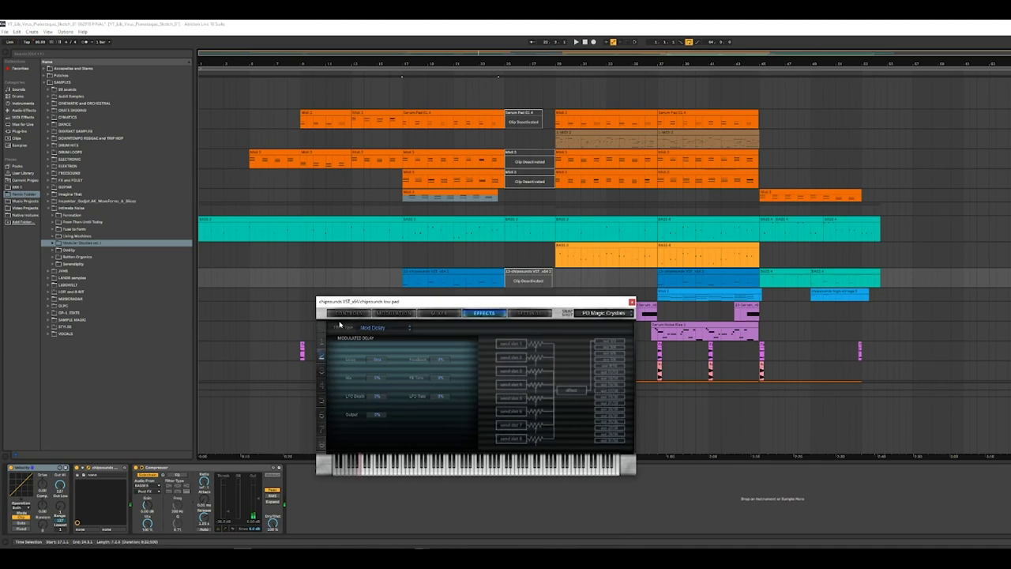
click(340, 315)
drag(399, 304, 358, 341)
key(space)
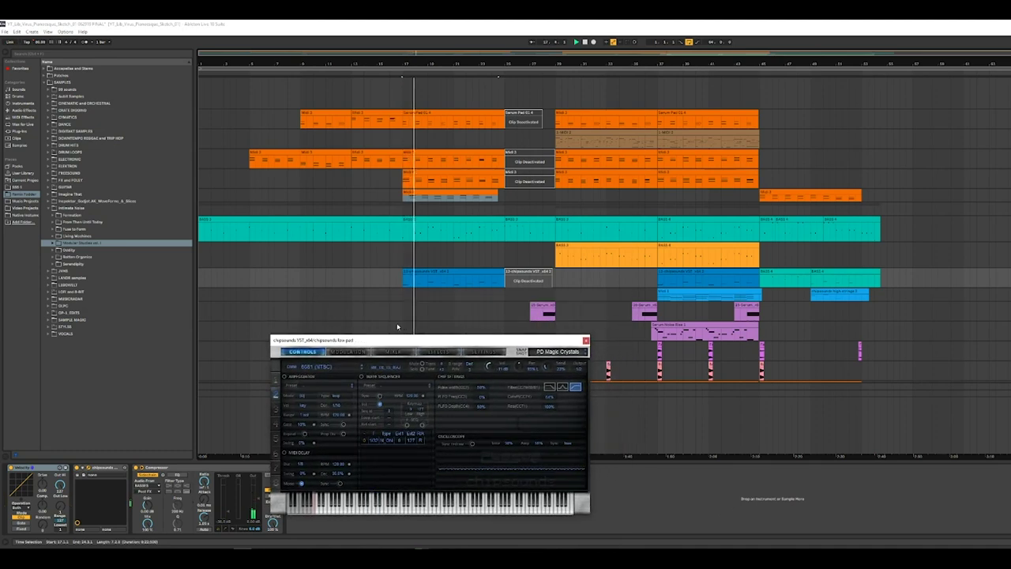
click(397, 326)
scroll(397, 327, down, 5)
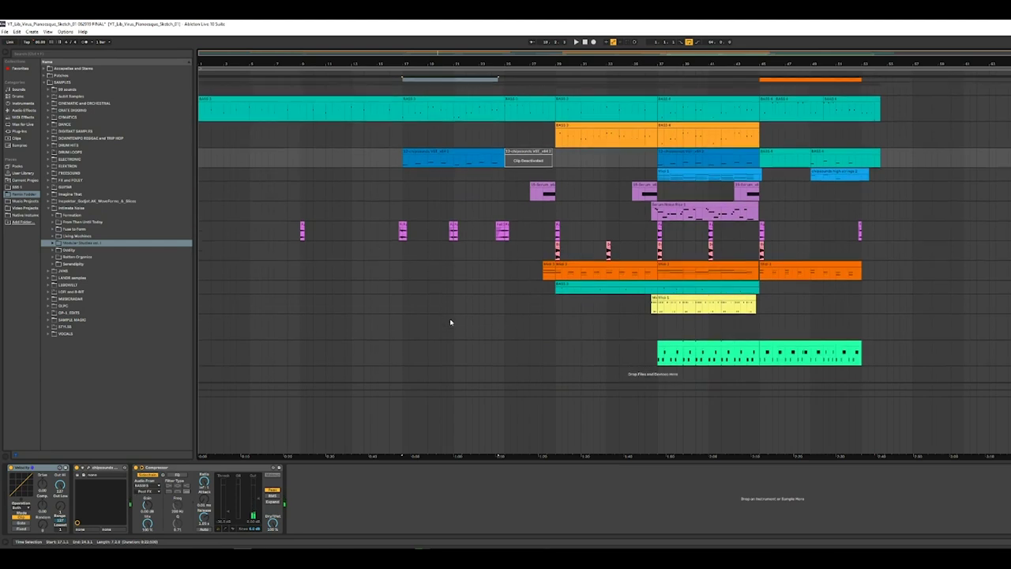
scroll(451, 322, up, 4)
click(537, 164)
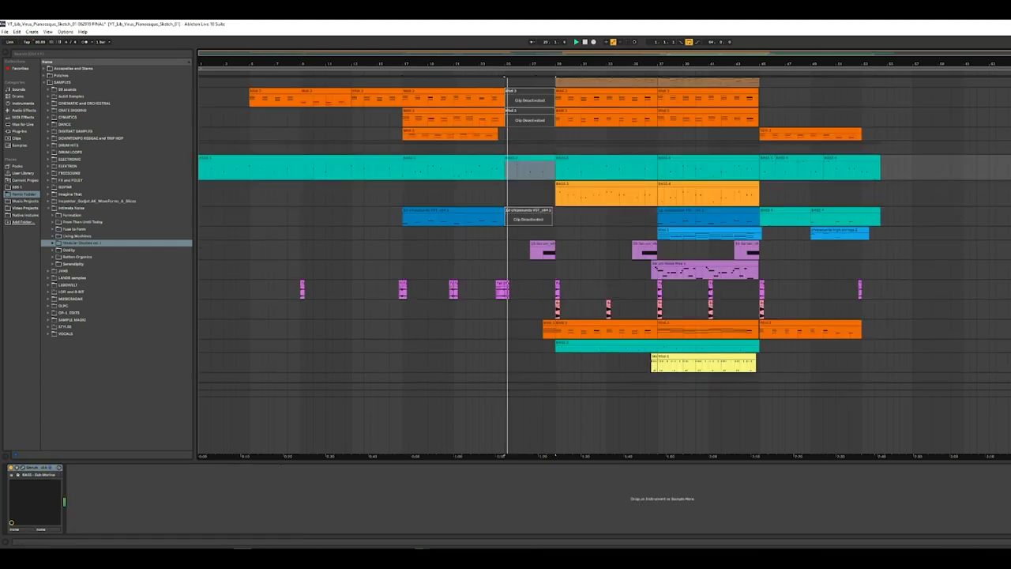
click(501, 286)
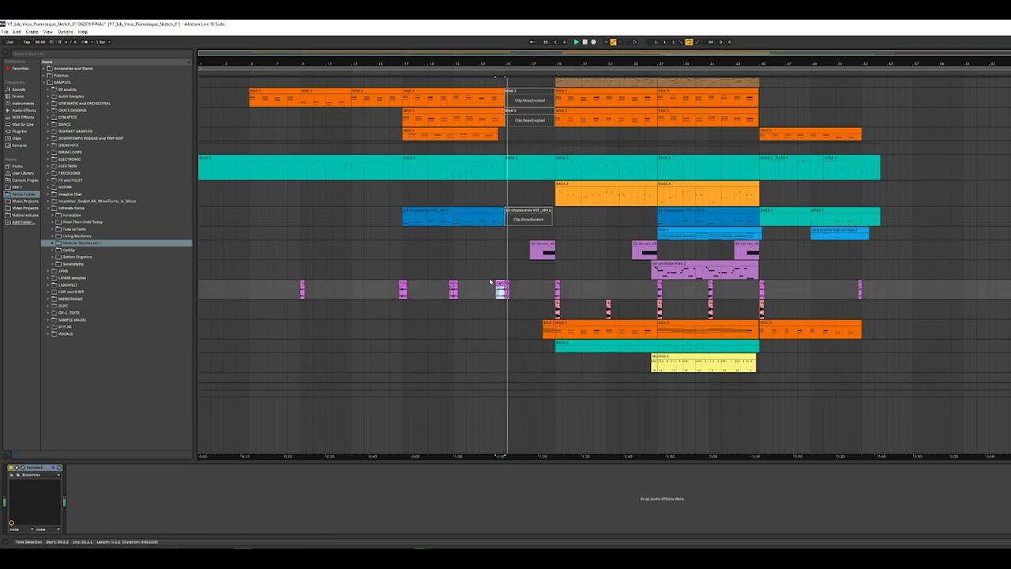
key(space)
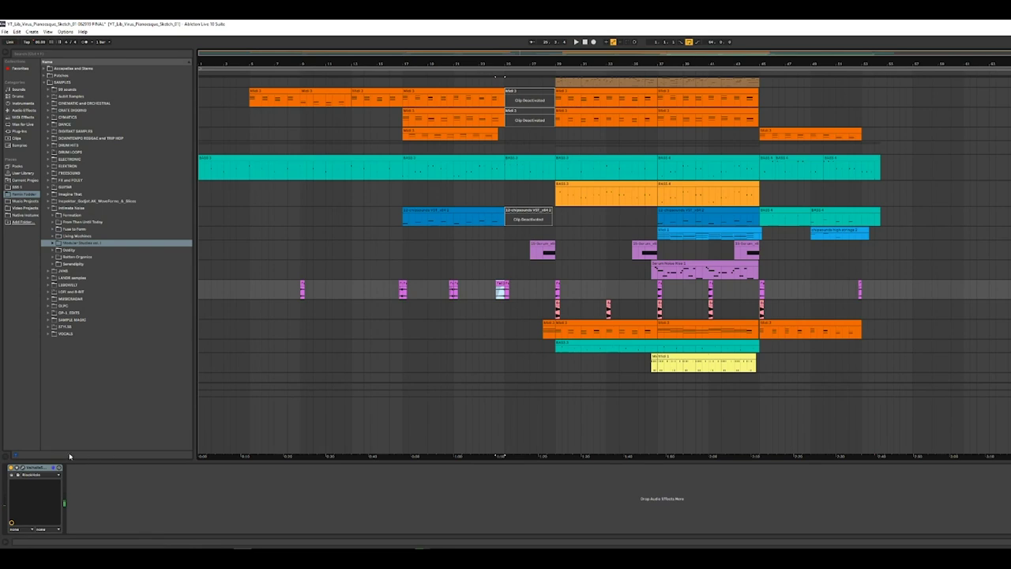
click(24, 469)
drag(240, 91, 384, 315)
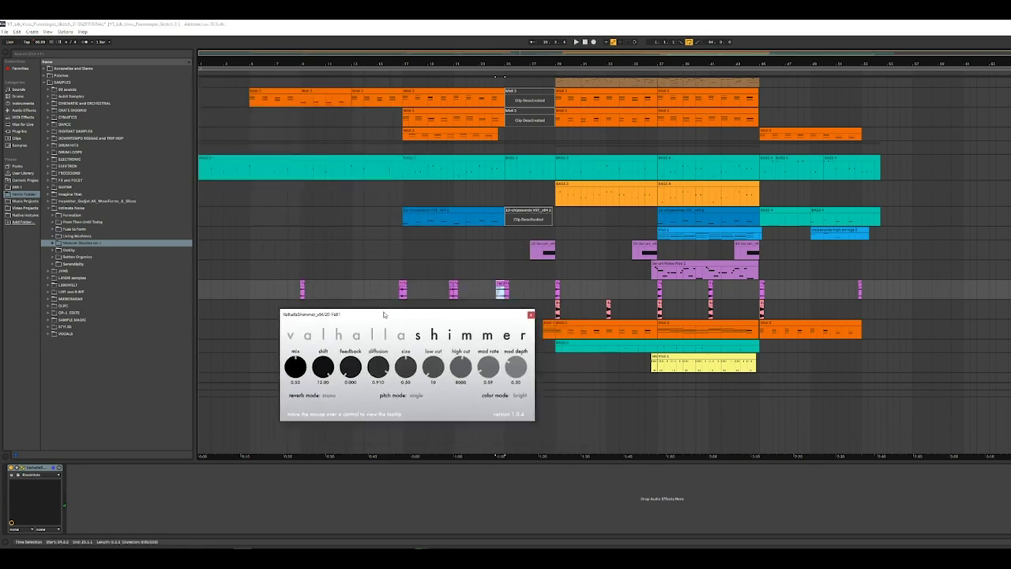
drag(381, 309, 376, 317)
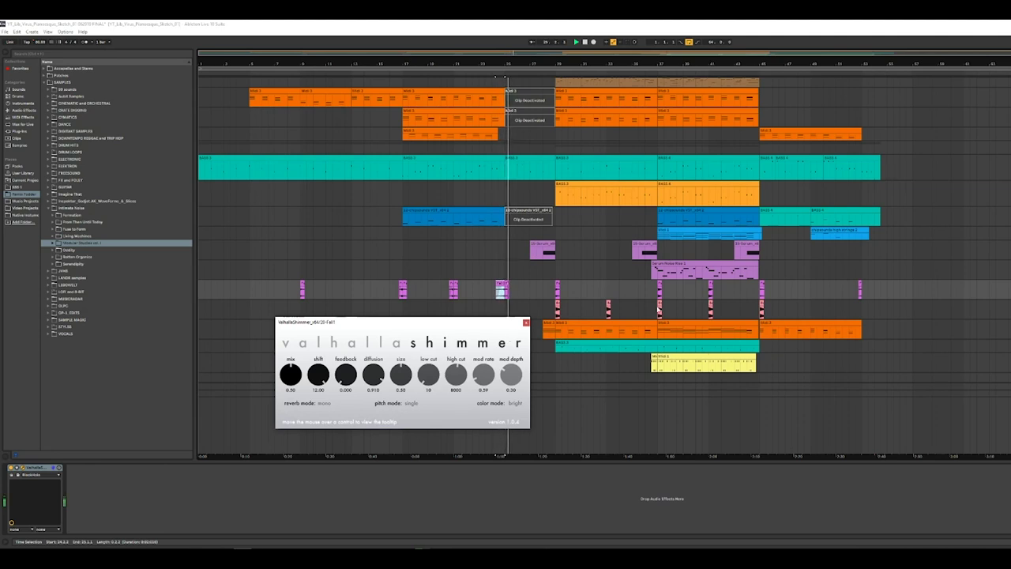
click(548, 250)
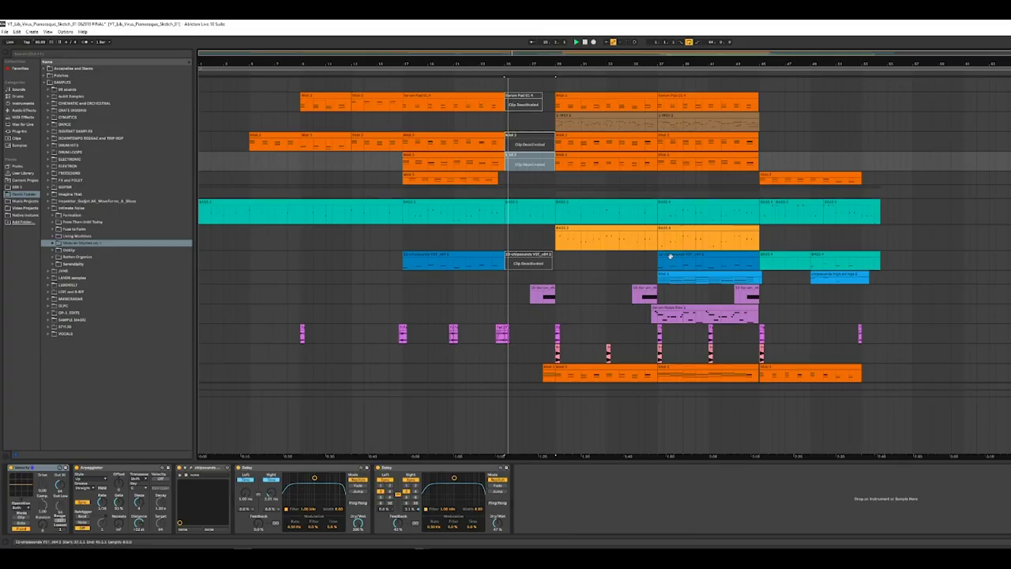
scroll(590, 270, down, 3)
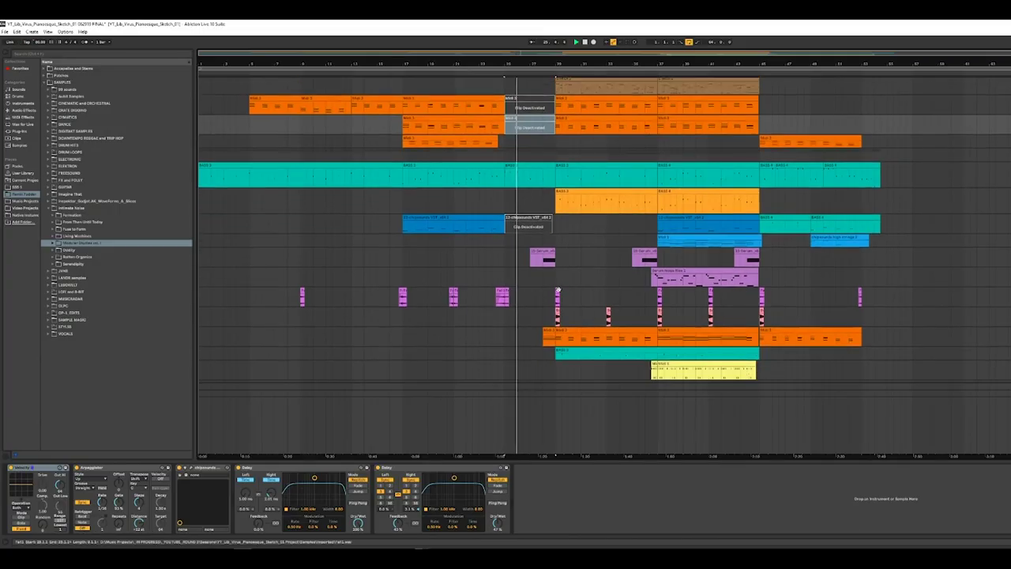
scroll(558, 290, up, 10)
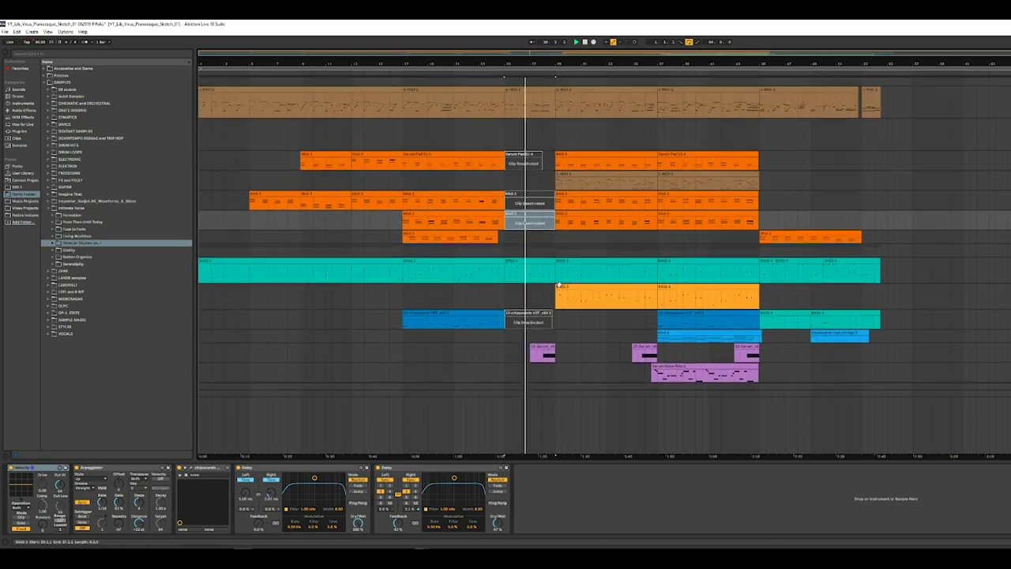
scroll(559, 288, down, 14)
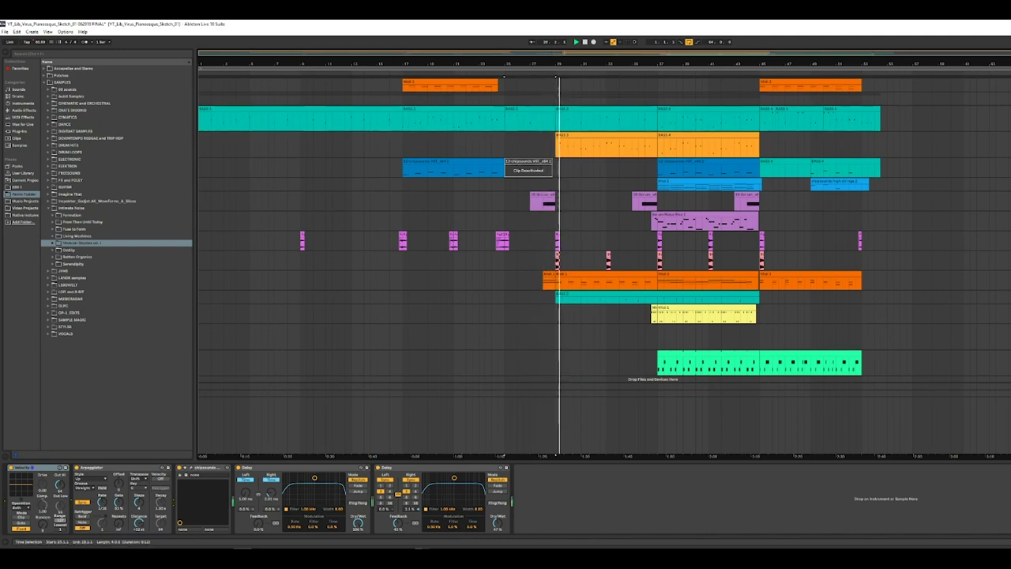
click(553, 282)
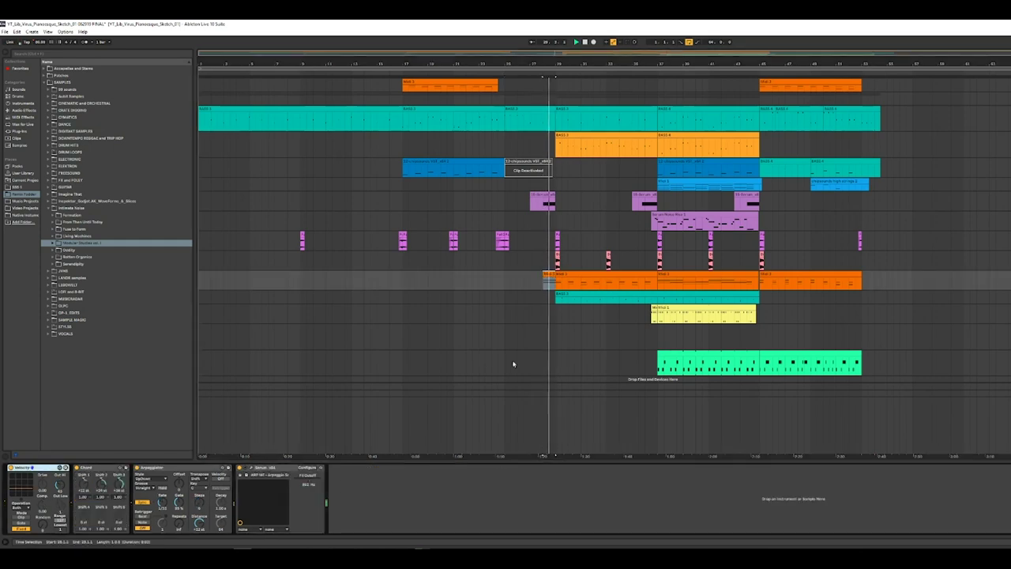
click(251, 471)
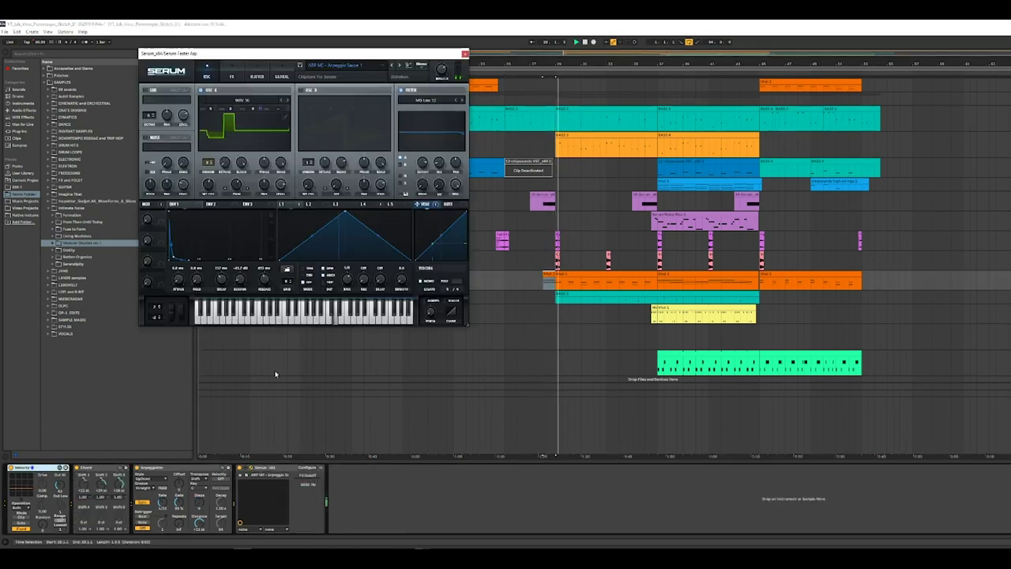
click(332, 65)
mouse_move(353, 100)
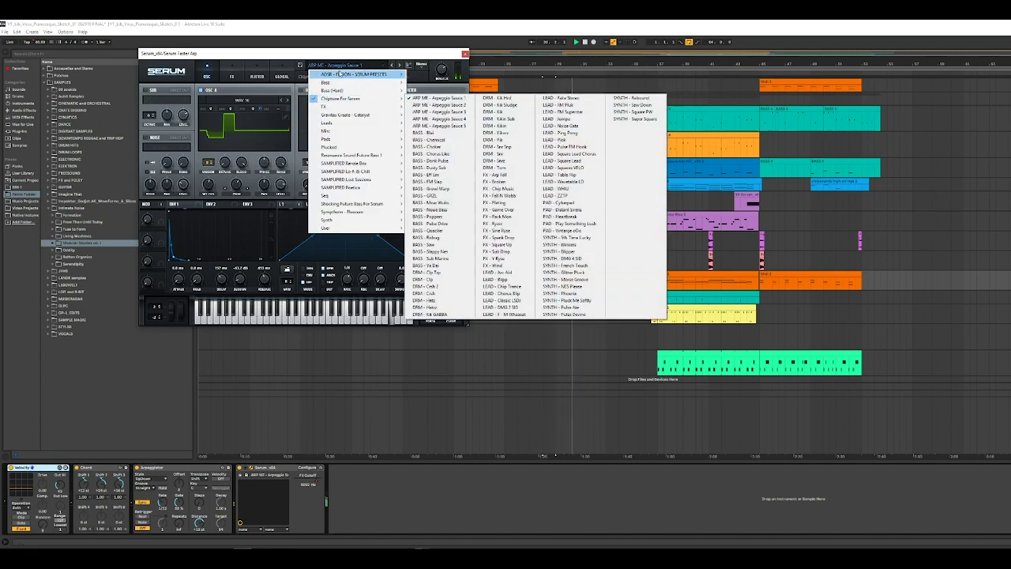
click(332, 58)
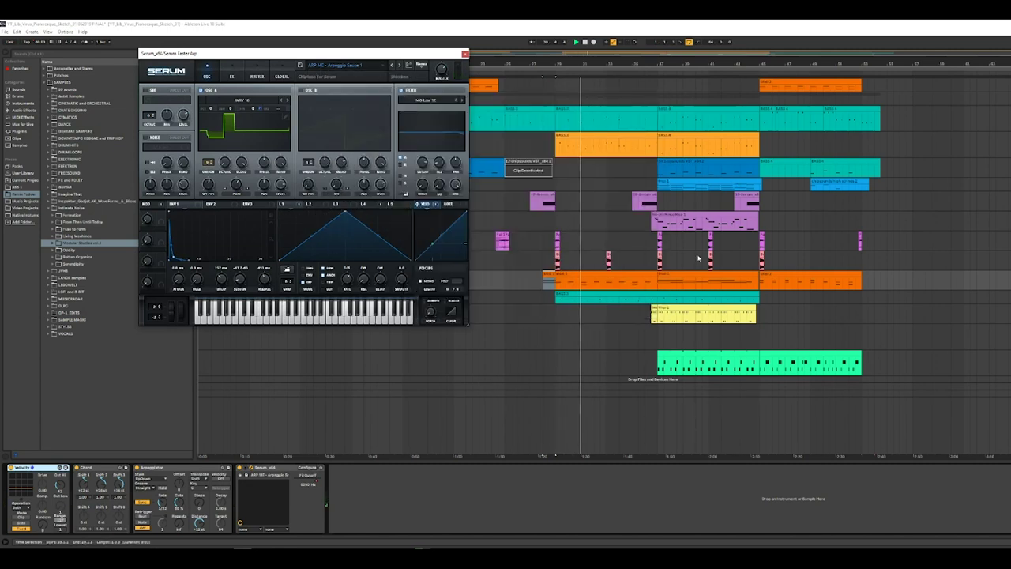
click(689, 276)
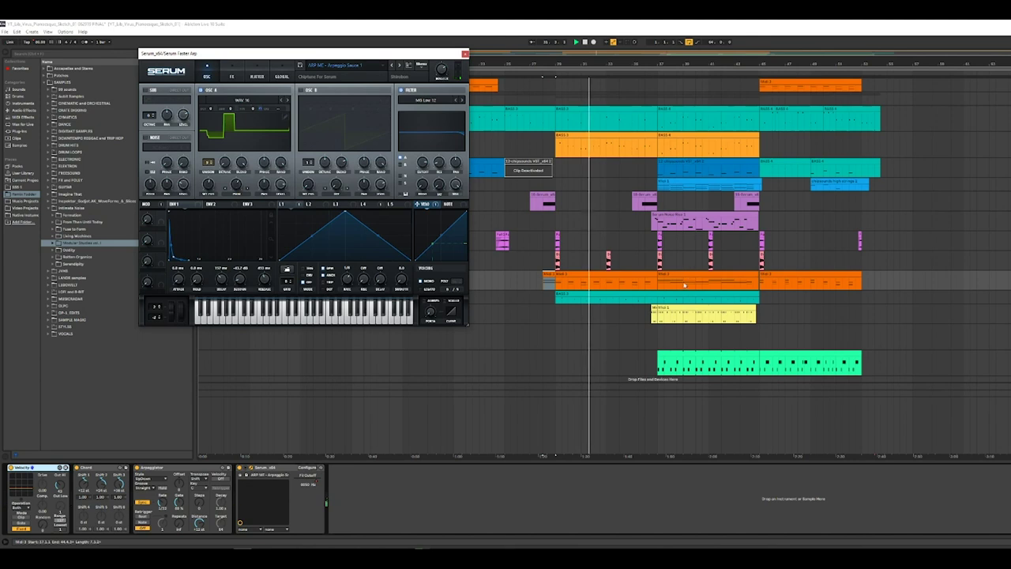
click(633, 293)
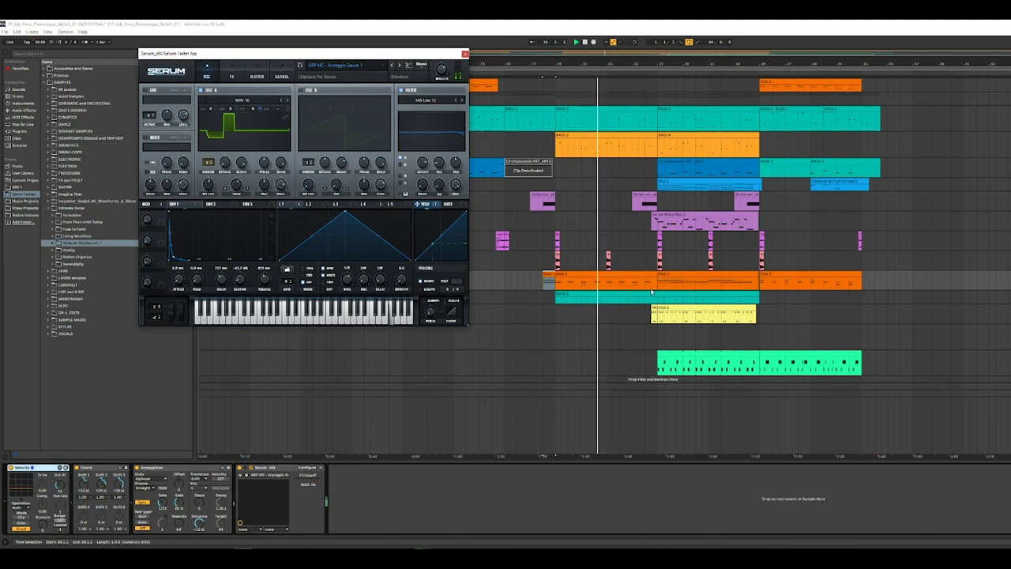
click(634, 287)
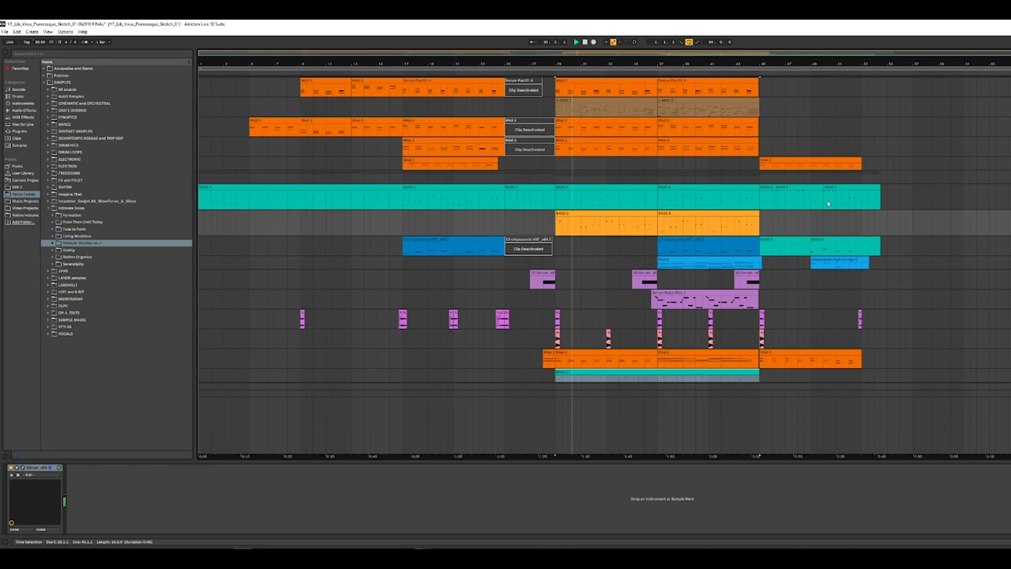
scroll(1002, 290, down, 3)
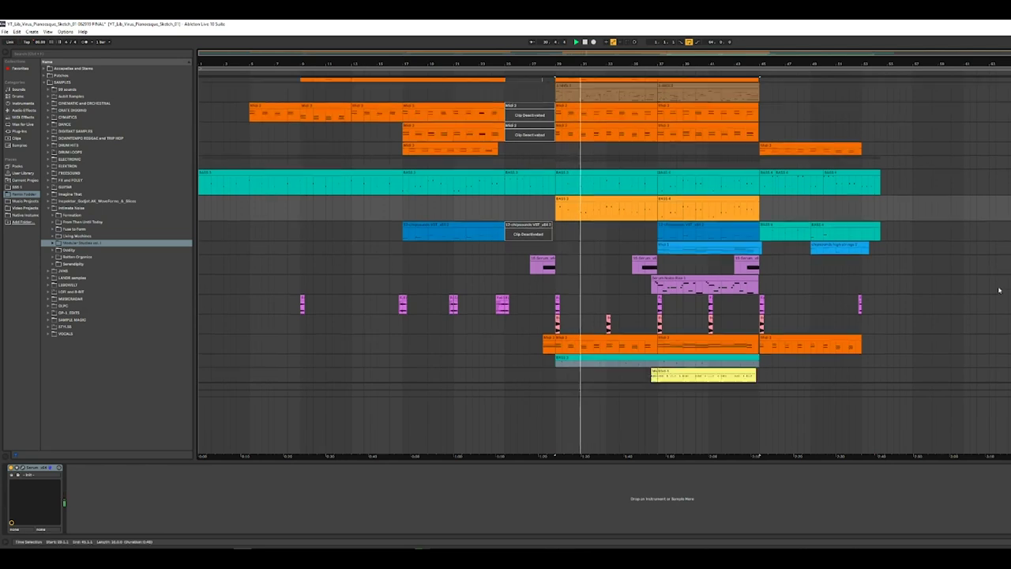
click(1003, 322)
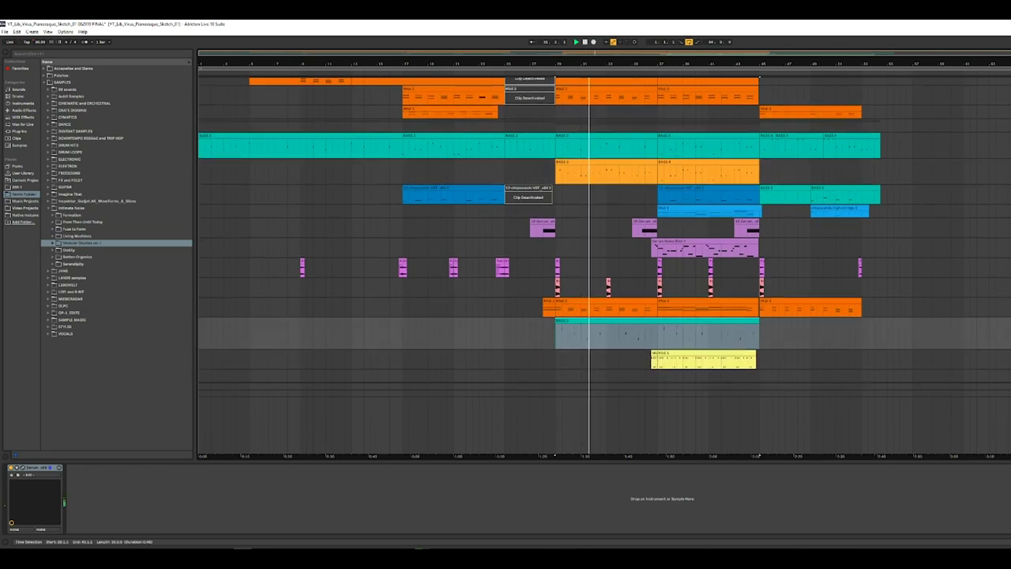
scroll(1003, 316, down, 3)
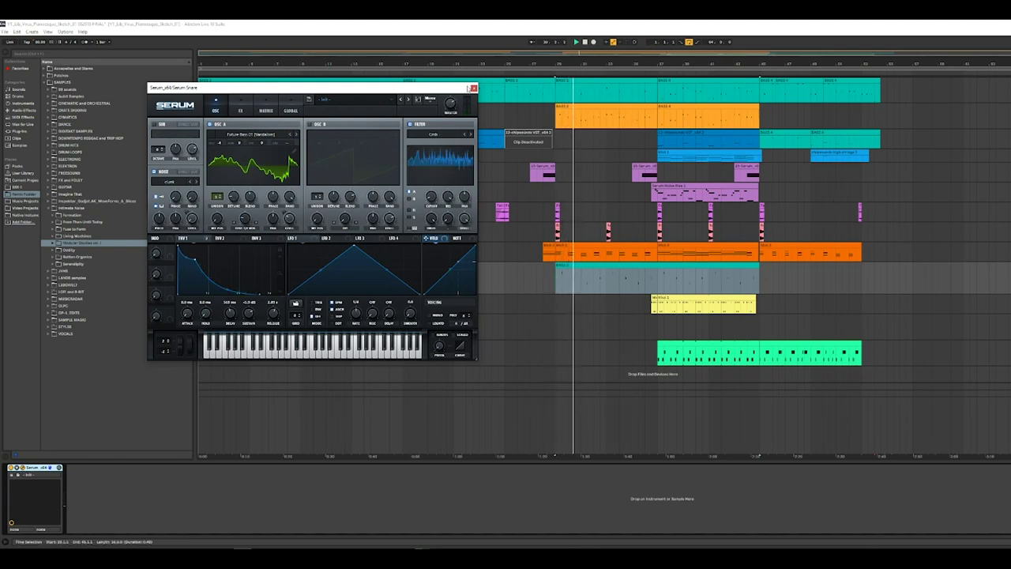
click(473, 88)
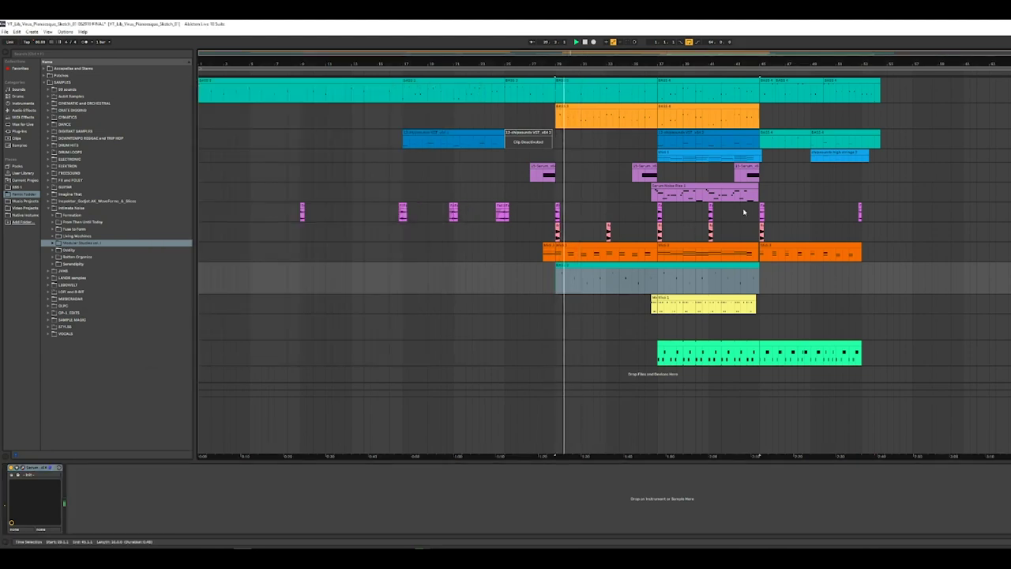
click(677, 183)
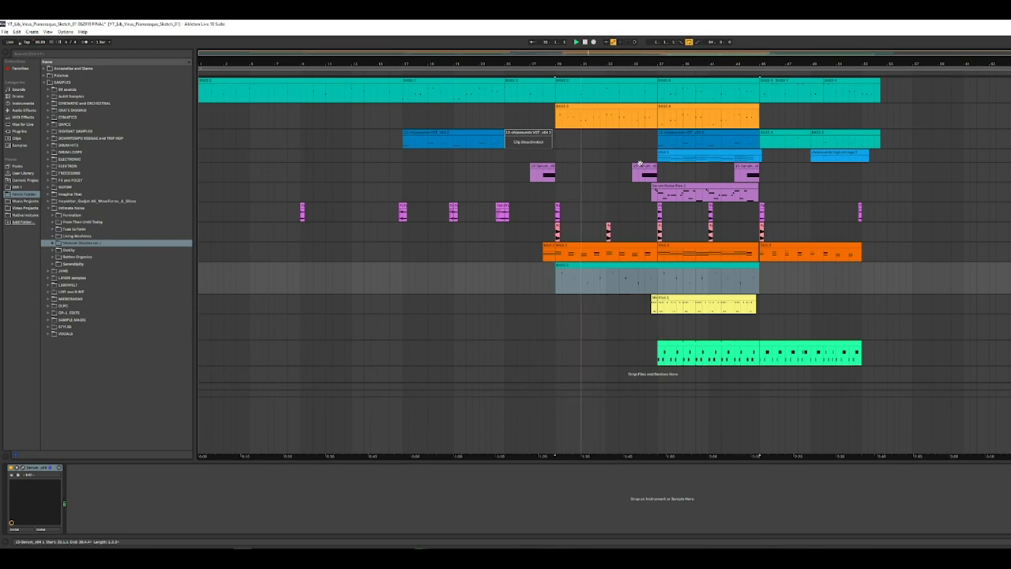
scroll(640, 163, up, 5)
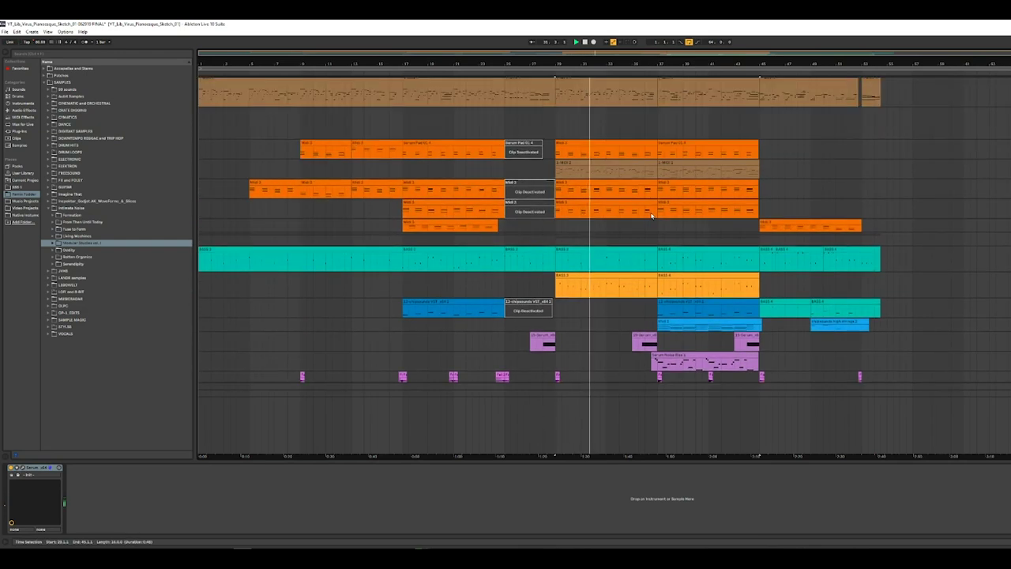
Open the Serum window and browse its preset list, leaving the preset unchanged, then deselect the clip
scroll(683, 139, up, 2)
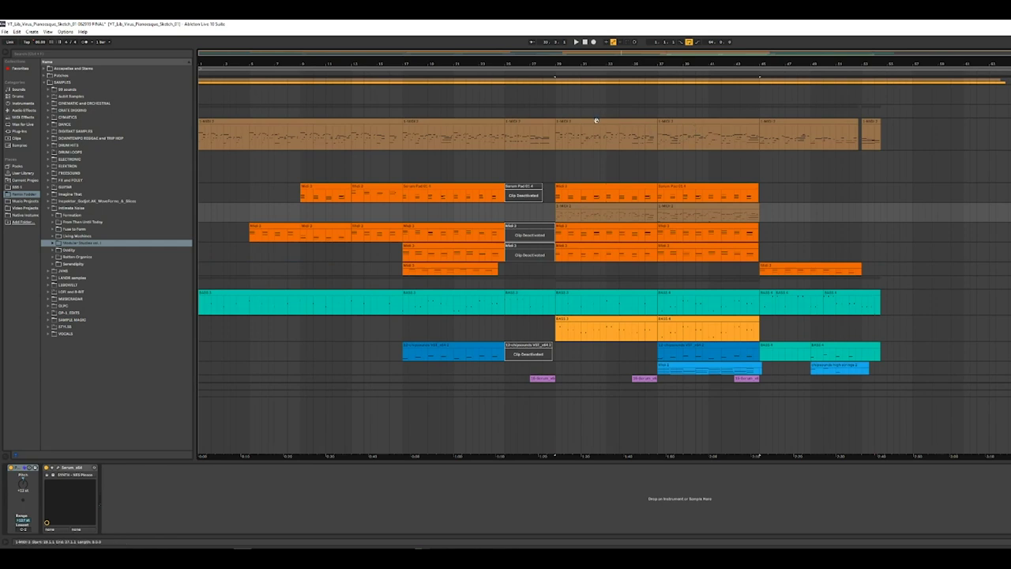
click(57, 468)
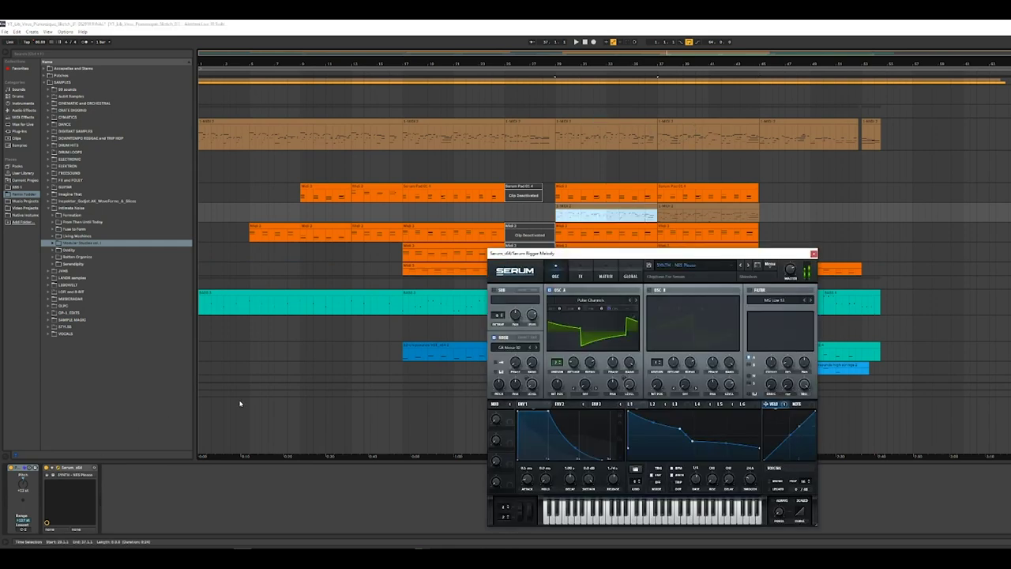
click(674, 269)
click(612, 340)
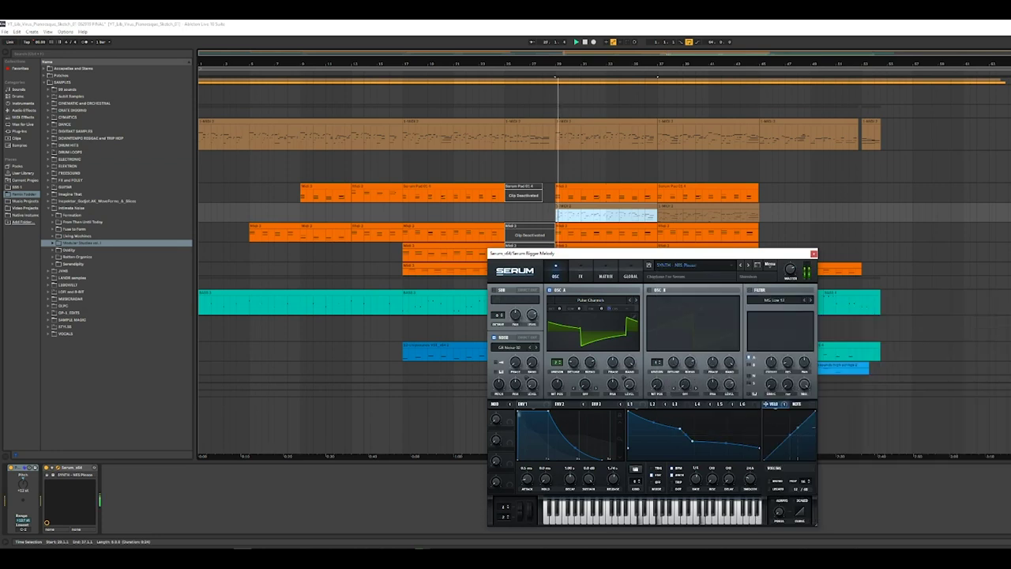
click(1002, 150)
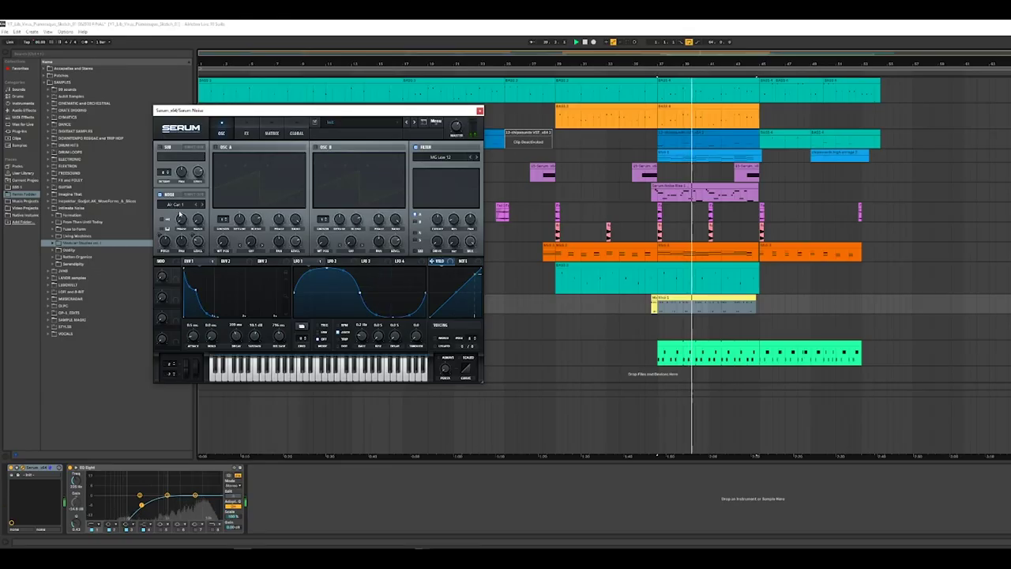
View Serum's FX page, then close Serum and select the green drum clip
click(247, 133)
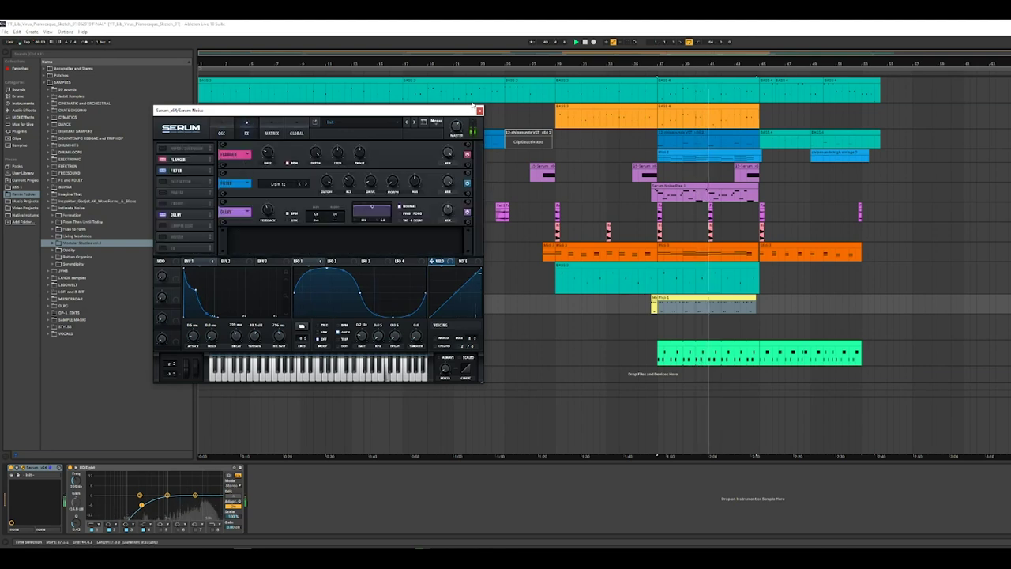
click(695, 353)
scroll(778, 270, up, 2)
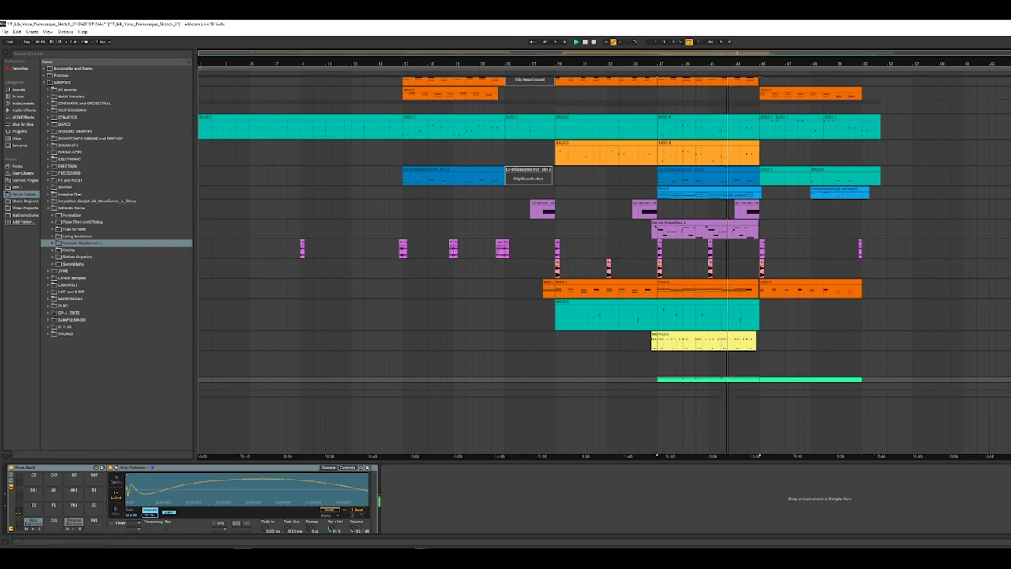
Play the lead track's square-lead Serum from bar 37 with its window moved aside
key(space)
click(656, 229)
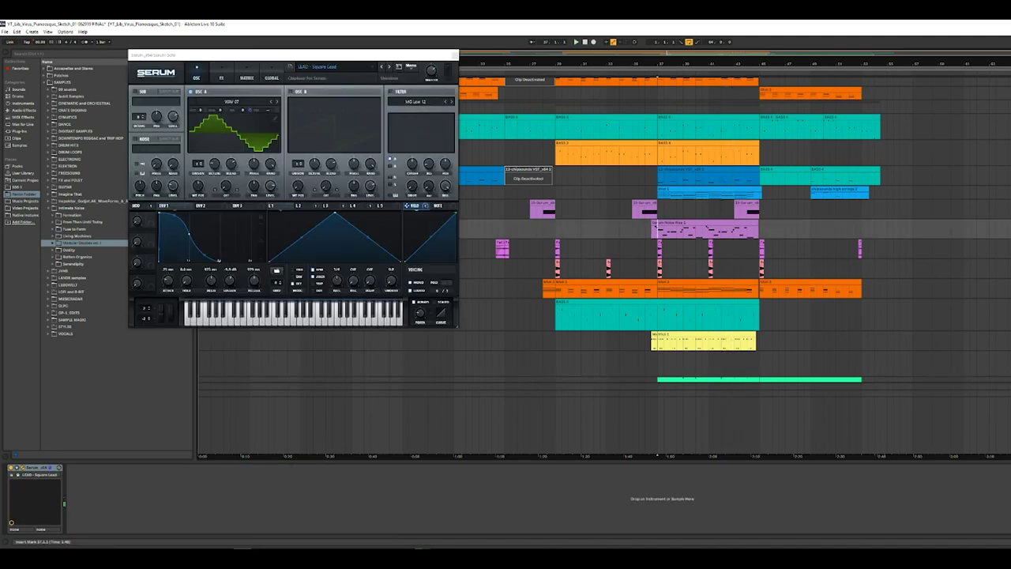
key(space)
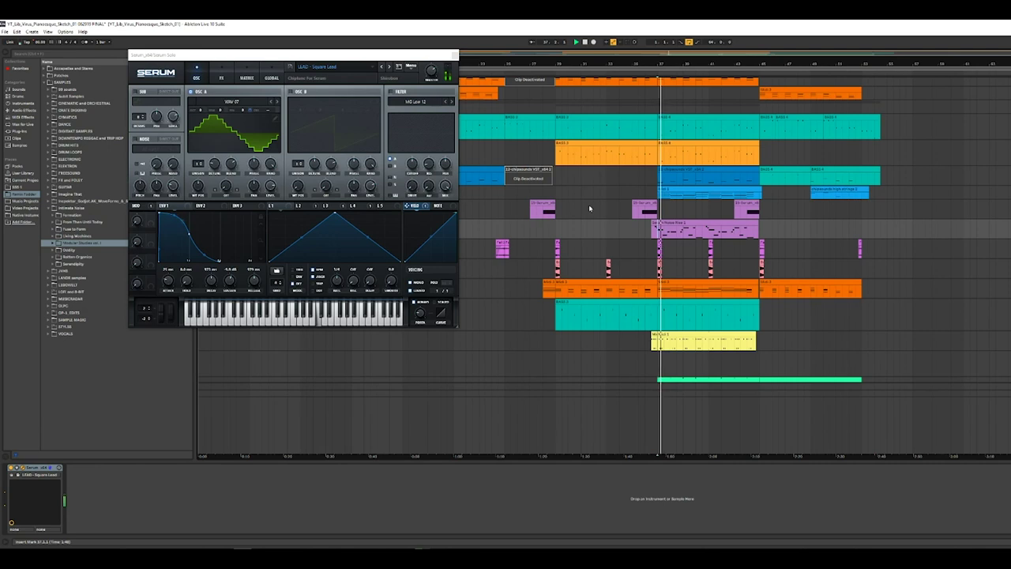
drag(312, 56, 321, 127)
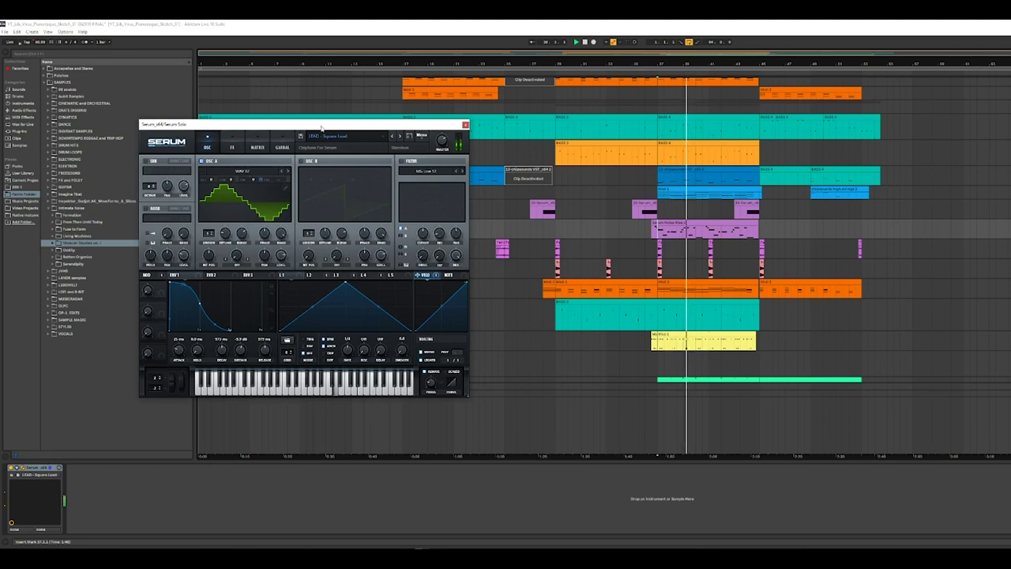
drag(320, 126, 332, 135)
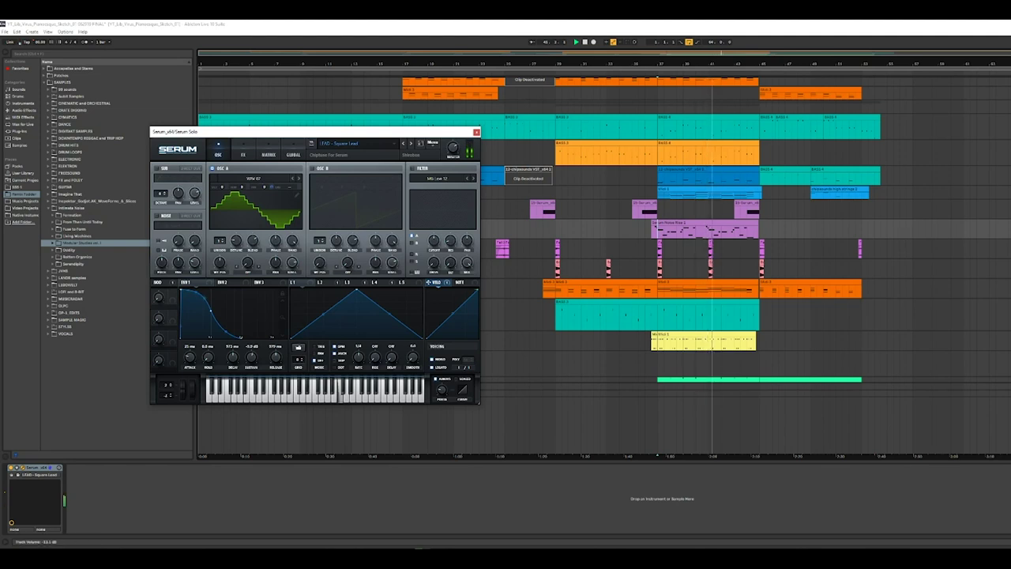
Stop playback and select the chipsounds track
click(898, 220)
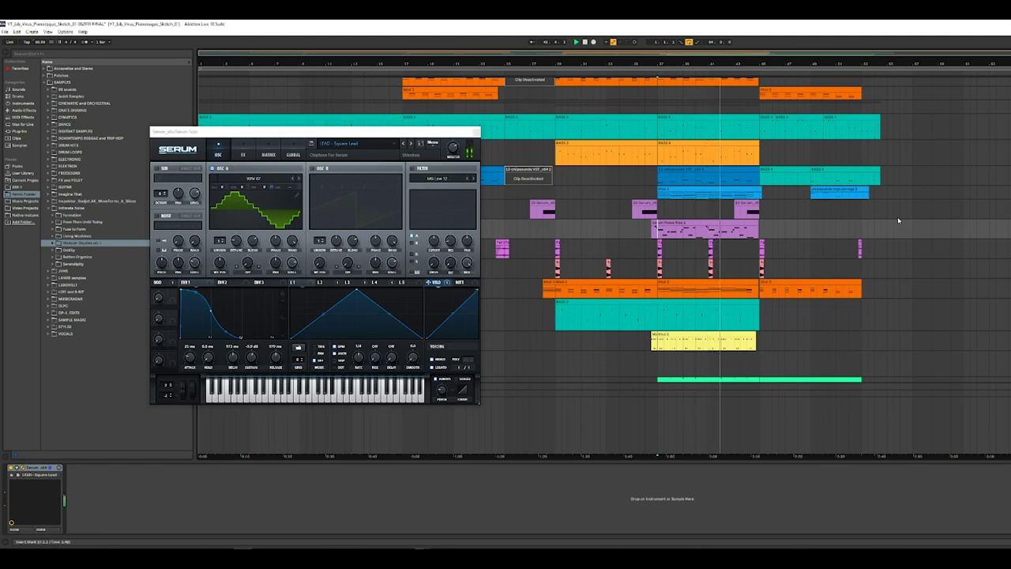
key(space)
click(1007, 192)
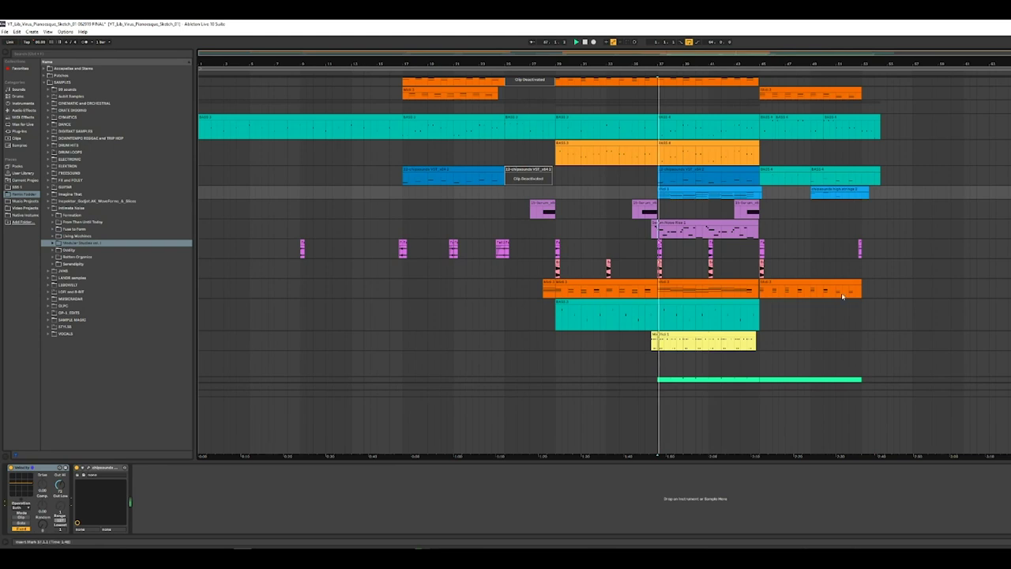
Show chipsounds' CONTROLS page with arpeggiator, wave sequencer and oscilloscope, then review the arrangement tracks
click(90, 471)
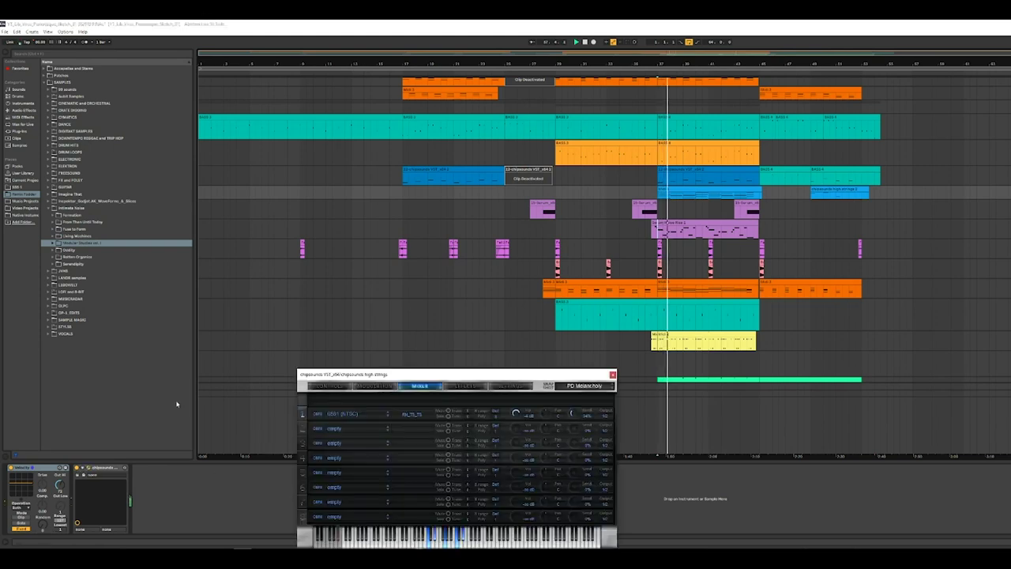
click(308, 295)
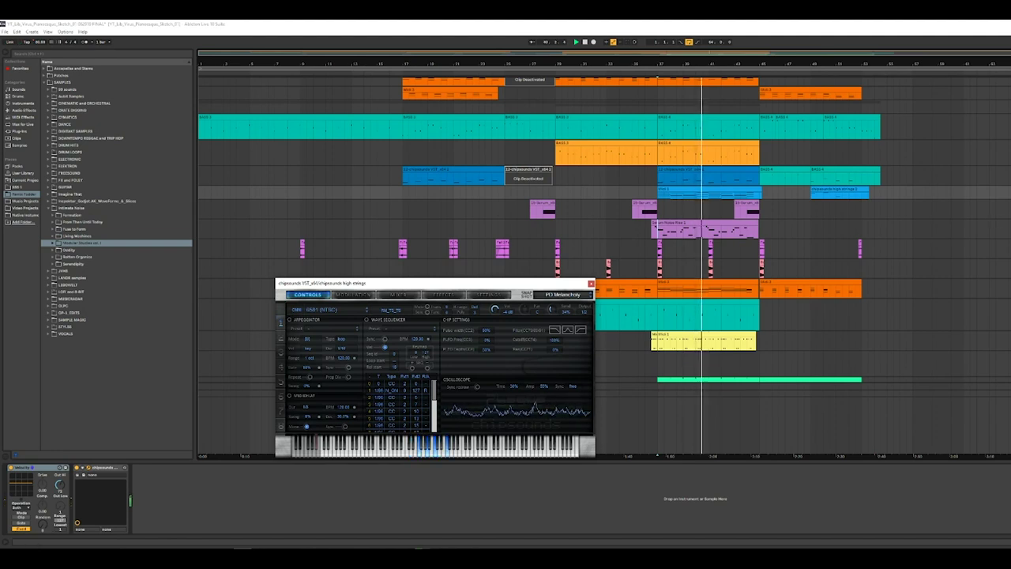
scroll(869, 248, up, 2)
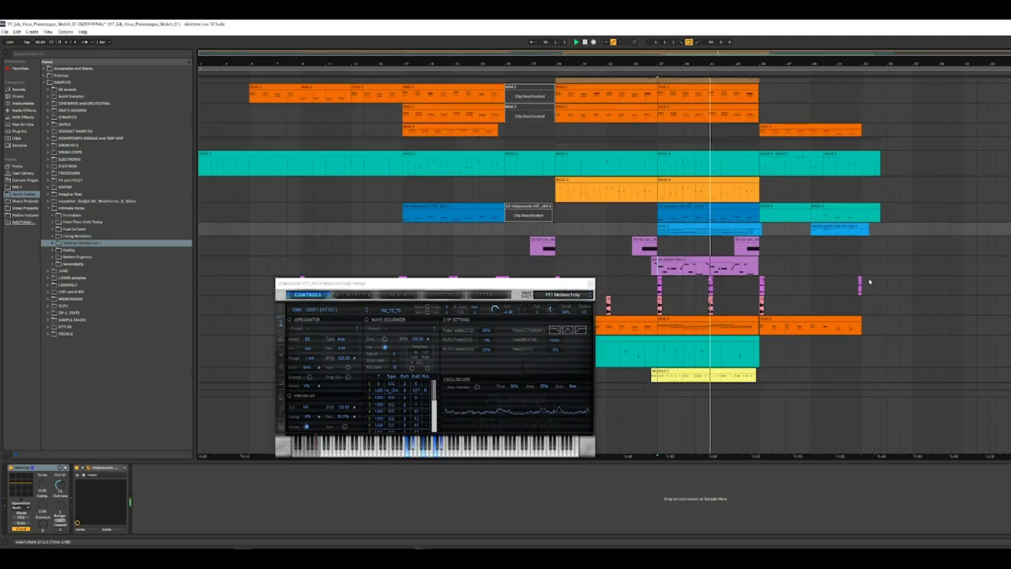
scroll(868, 277, down, 2)
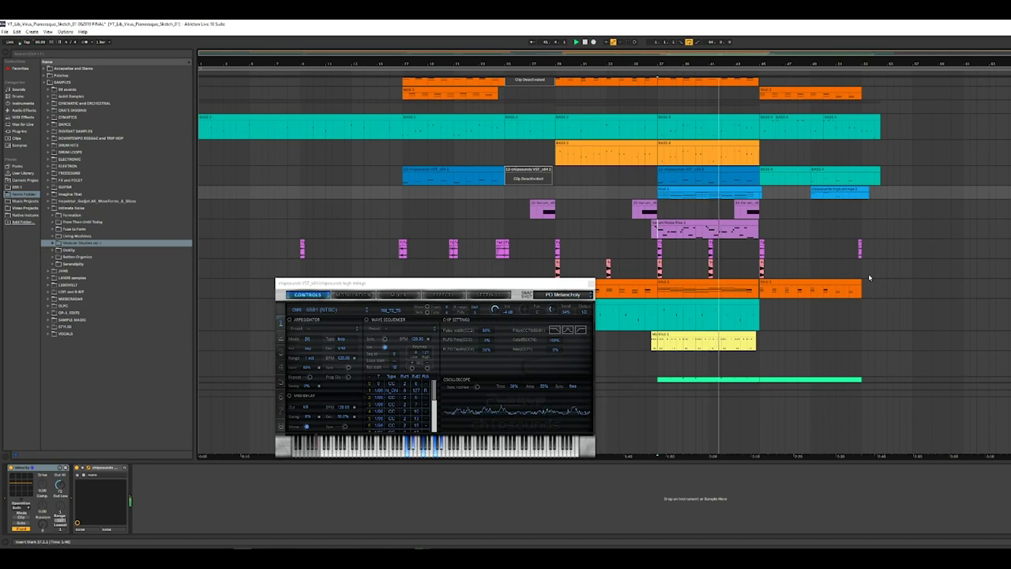
scroll(869, 276, down, 1)
scroll(868, 274, up, 10)
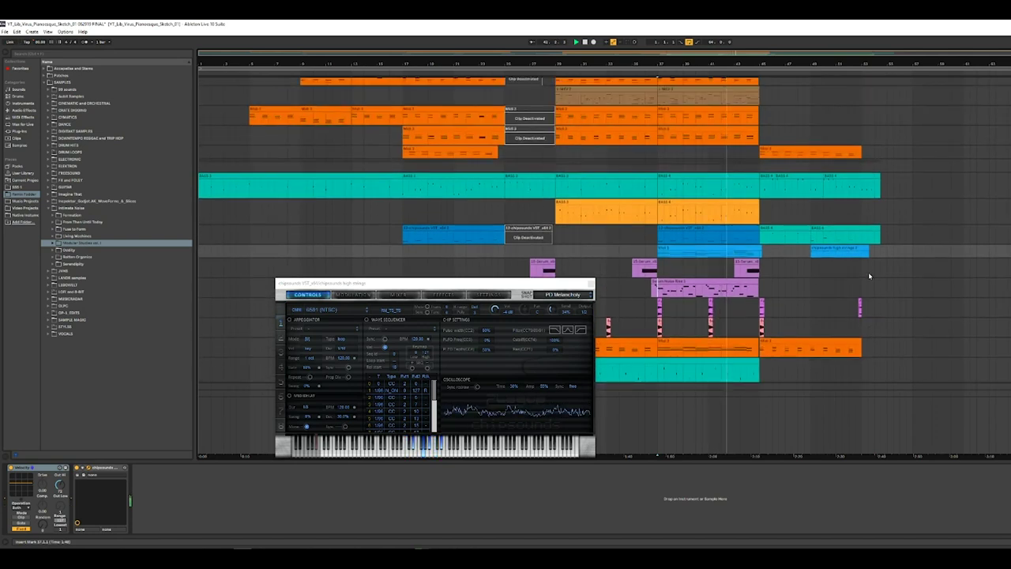
scroll(869, 276, up, 1)
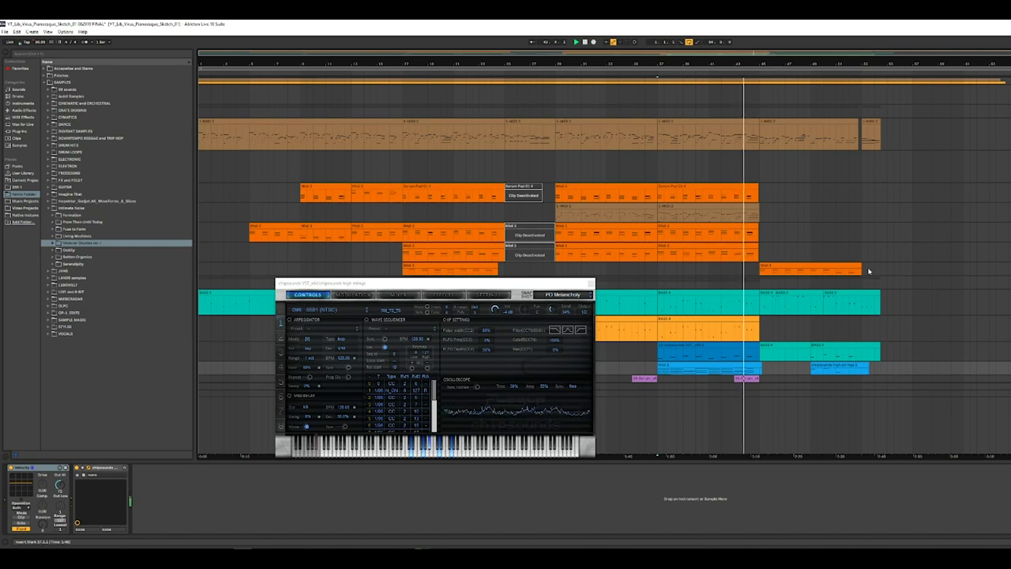
scroll(870, 271, down, 3)
scroll(868, 271, down, 9)
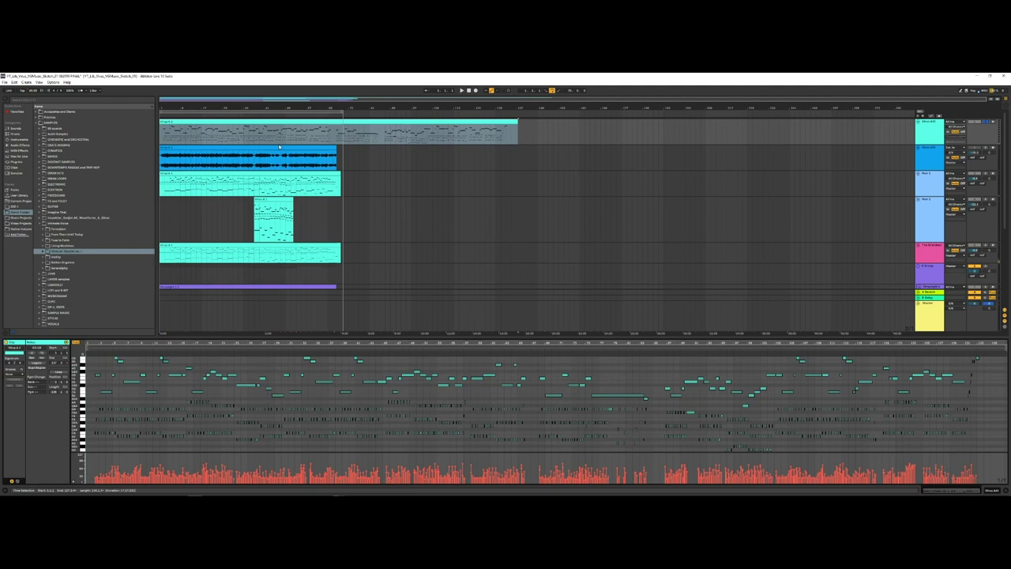
Place the insert point inside the new project's top MIDI clip
click(395, 364)
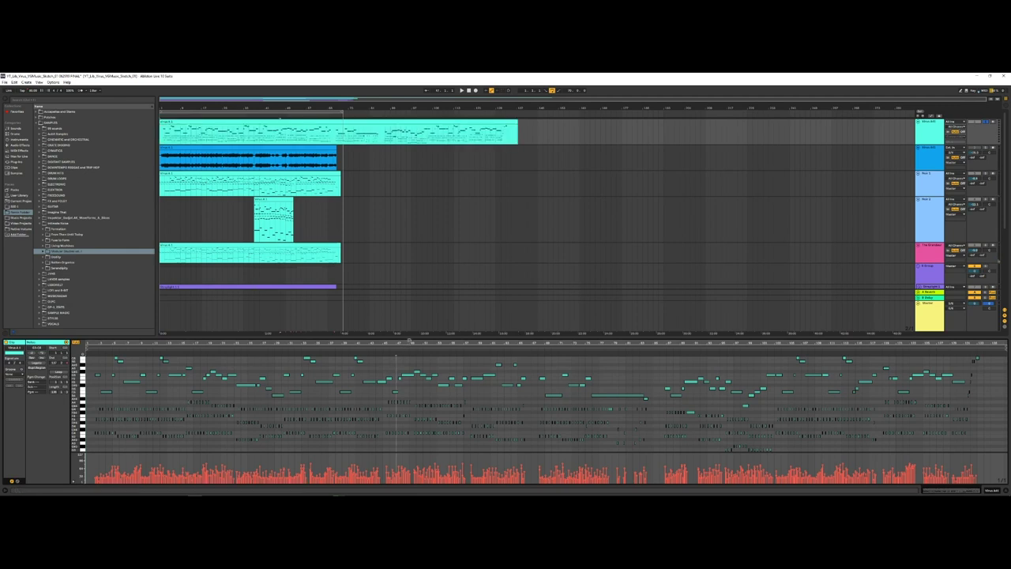
Select all the clip's notes, try shortening it to bar 65, then undo to restore its length
key(ctrl+a)
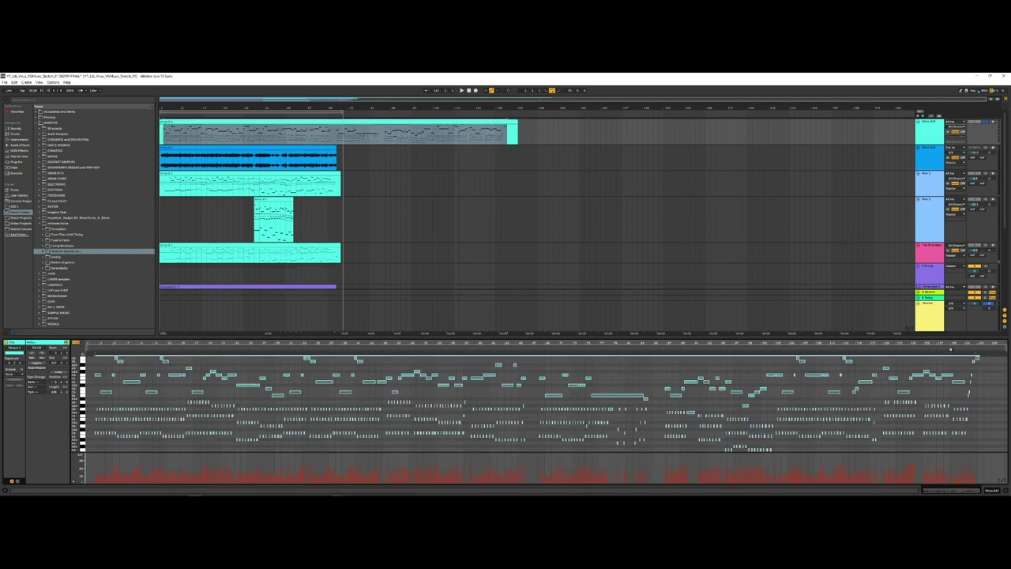
mouse_move(977, 356)
mouse_down()
mouse_move(431, 356)
mouse_move(543, 357)
mouse_up()
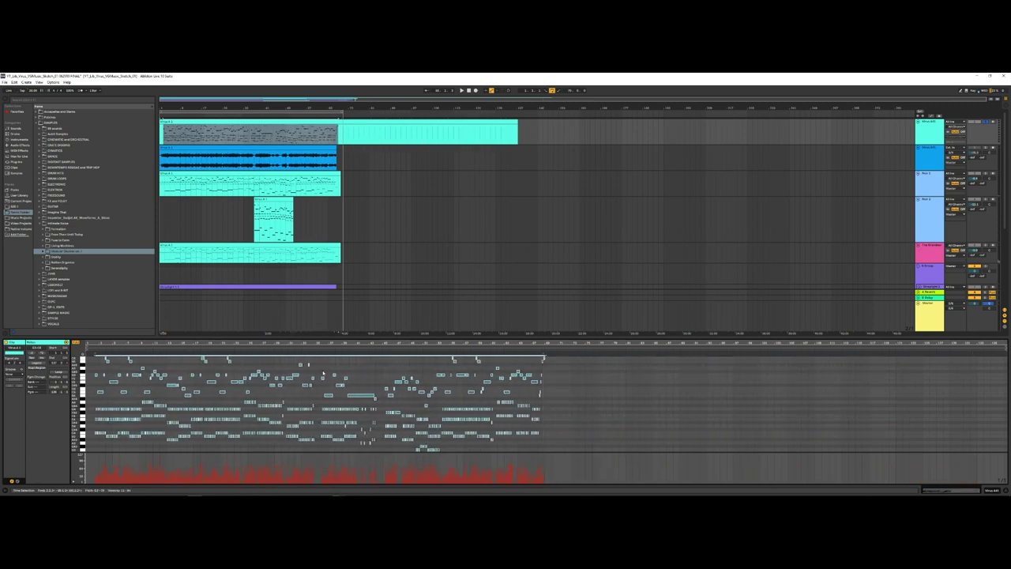
key(ctrl+z)
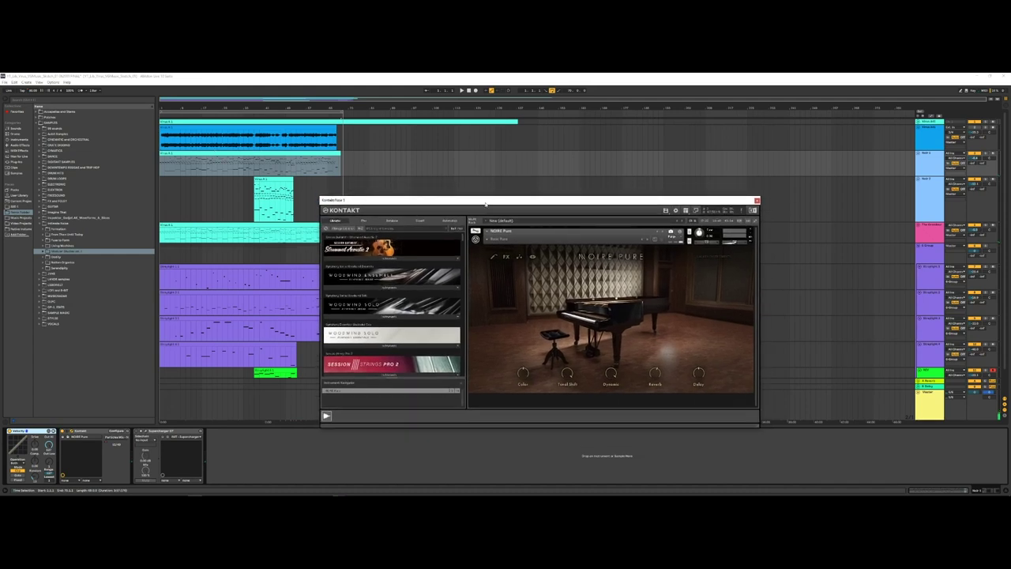
Position the Kontakt window and browse Noire Pure's ambience noise types without changing them
drag(486, 204, 427, 217)
click(647, 203)
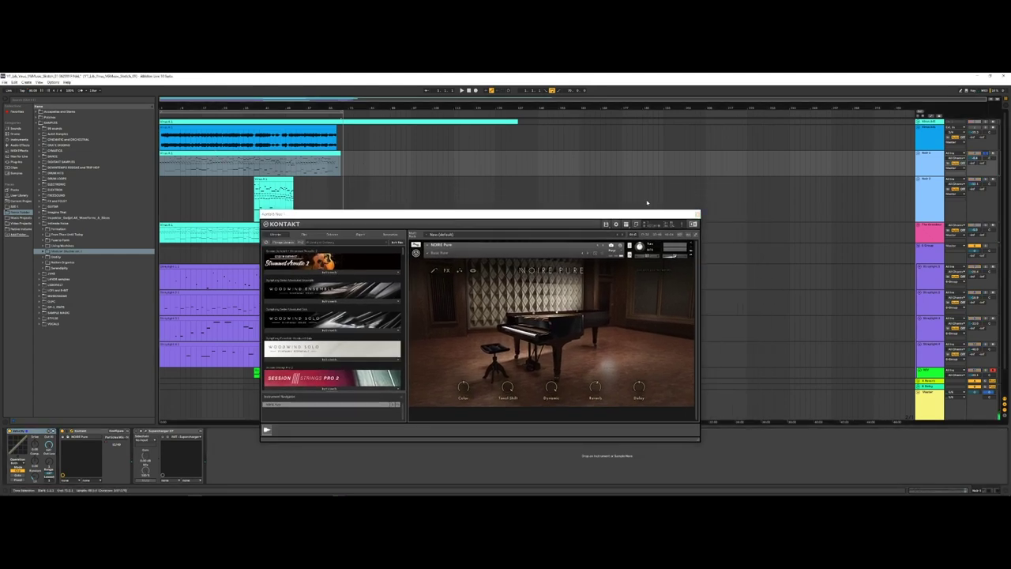
drag(604, 214, 521, 226)
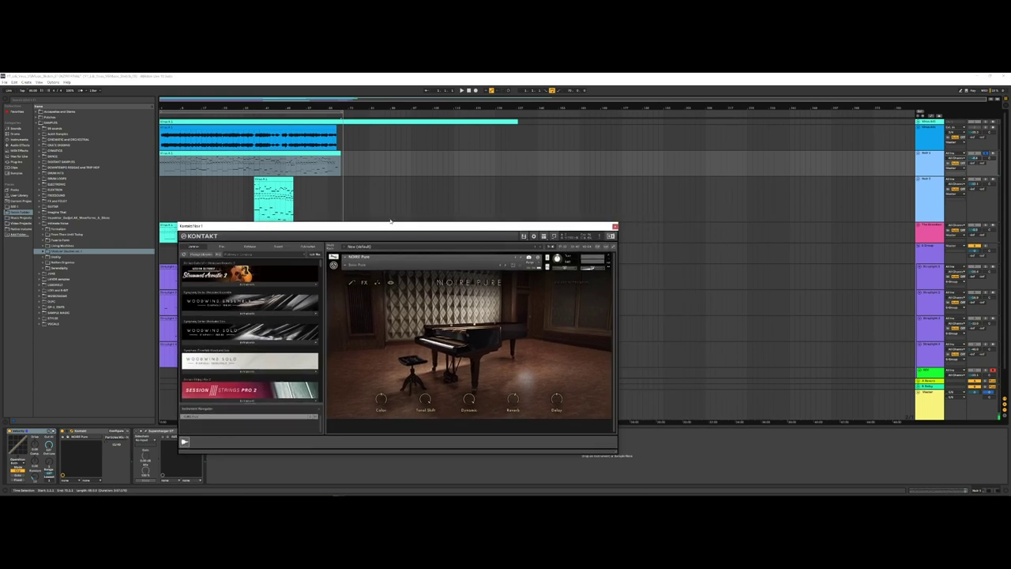
drag(407, 235, 413, 216)
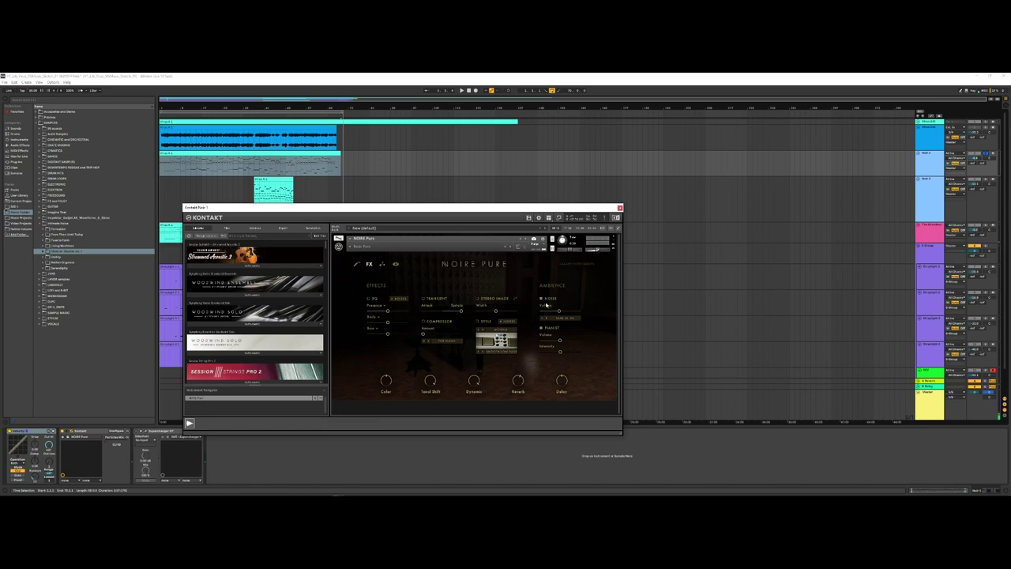
click(559, 317)
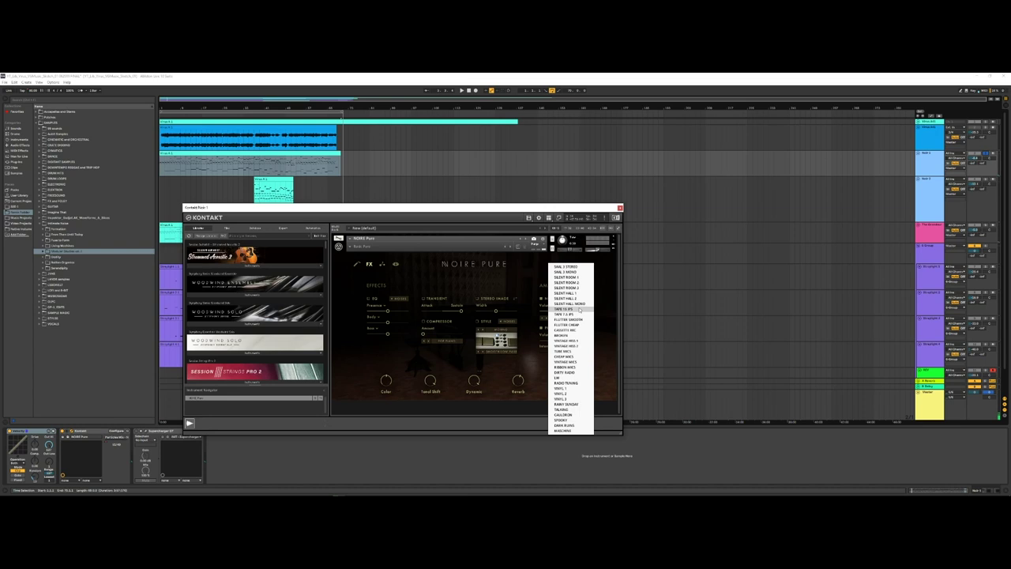
click(520, 285)
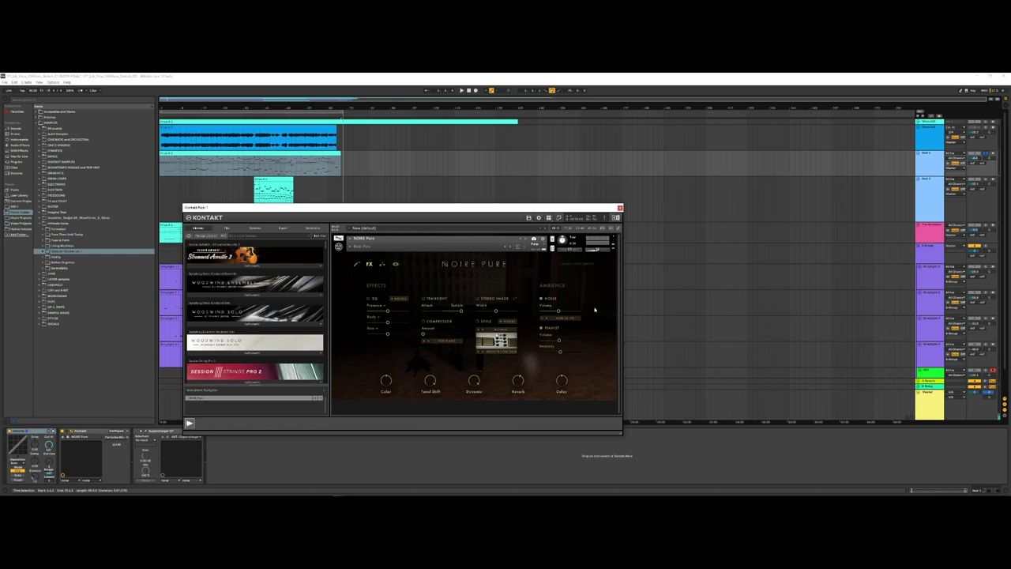
Show Noire Pure's Particles Engine page and start playback on the next track
click(383, 263)
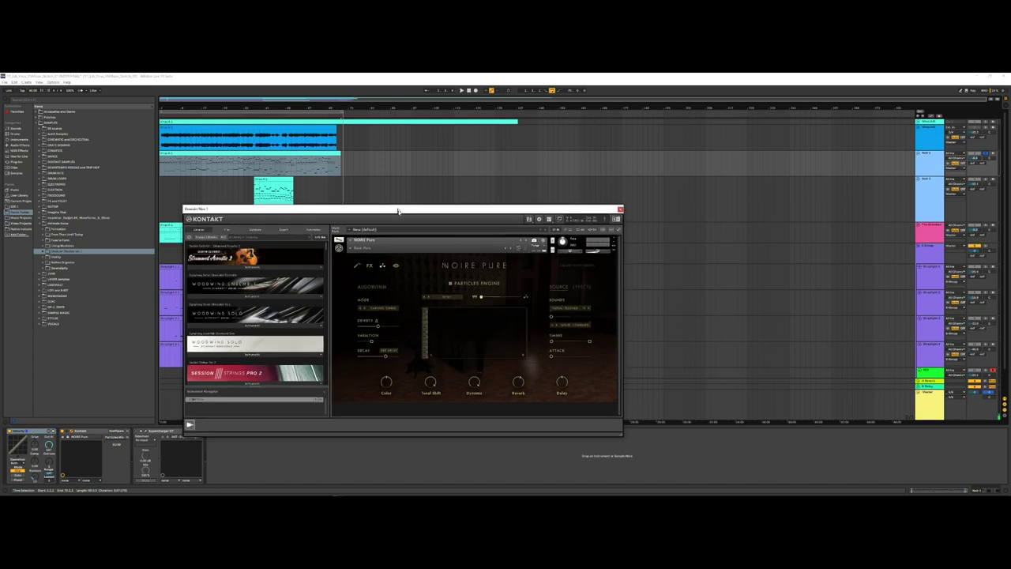
drag(396, 208, 432, 242)
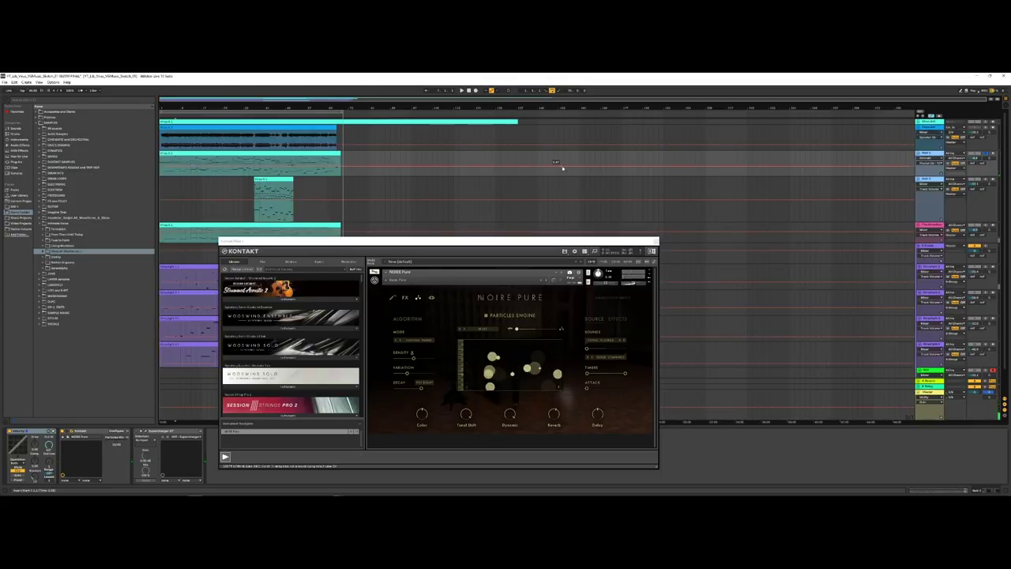
click(871, 184)
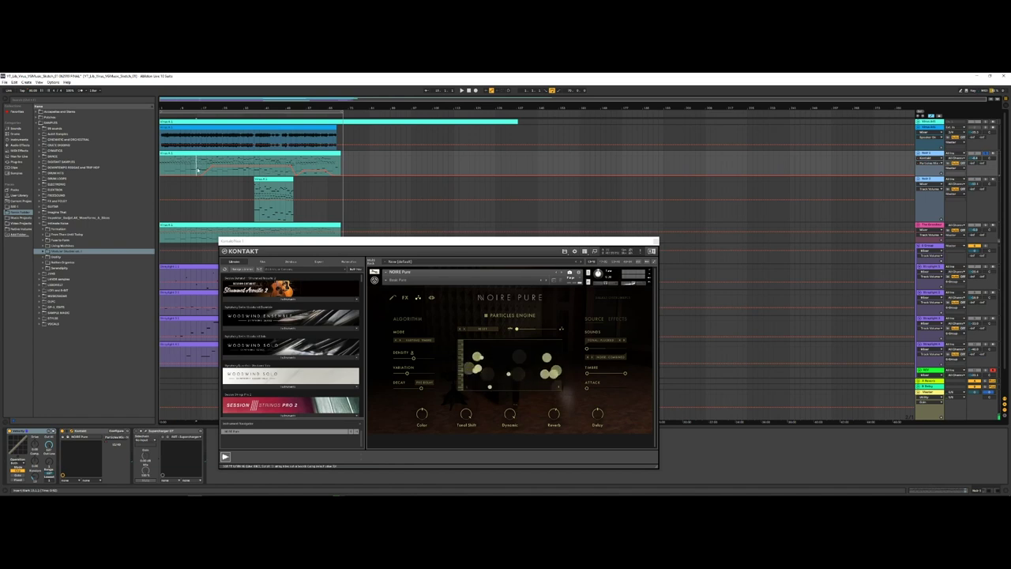
key(space)
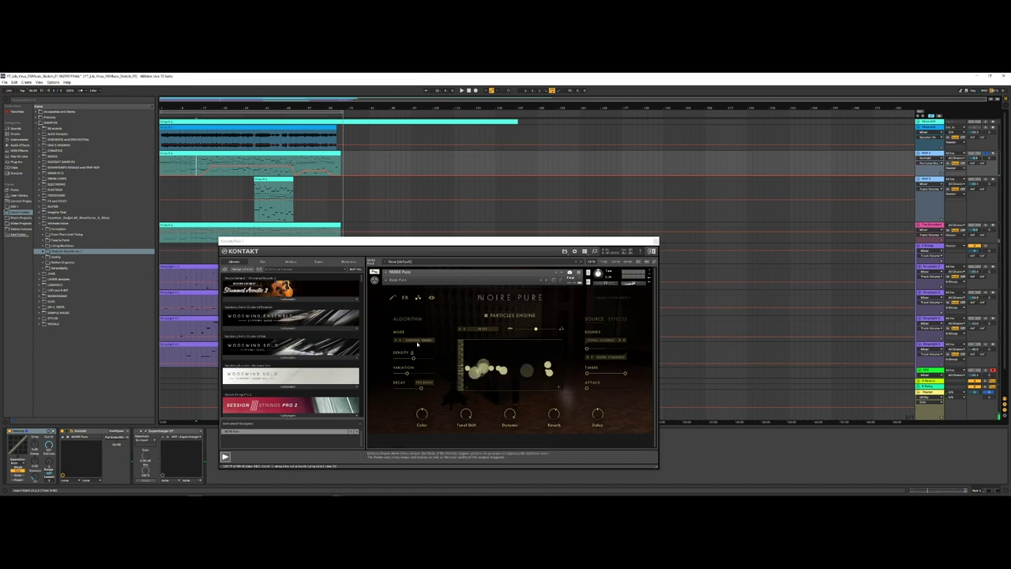
Browse the particle Mode and Sounds lists, then return to the arrangement
click(418, 343)
click(434, 328)
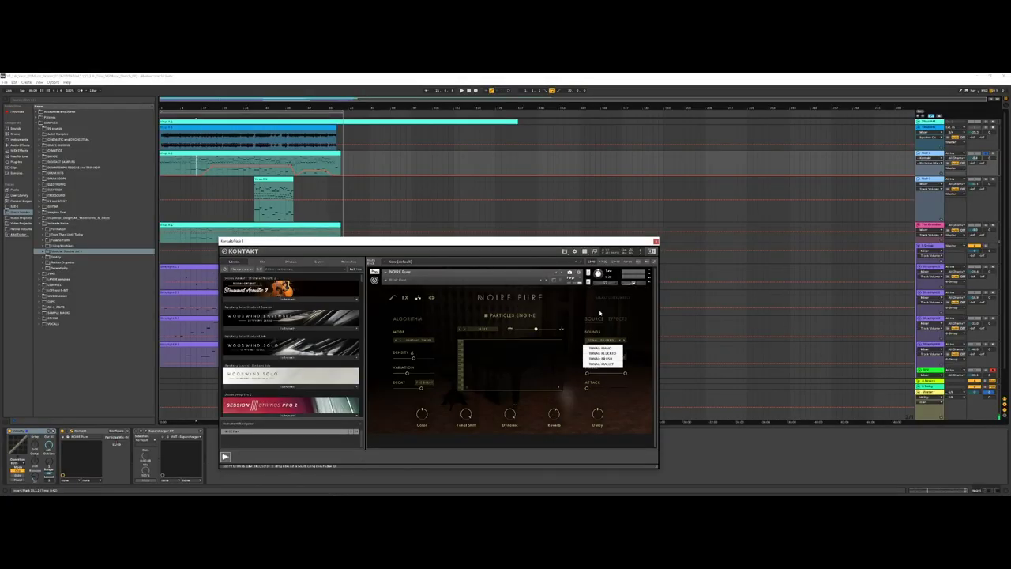
click(601, 363)
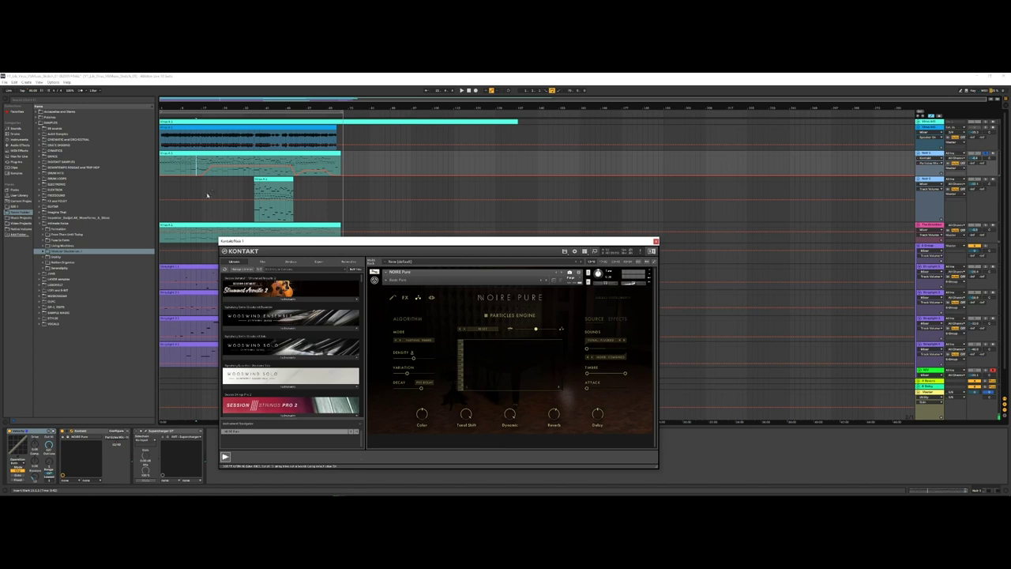
click(272, 180)
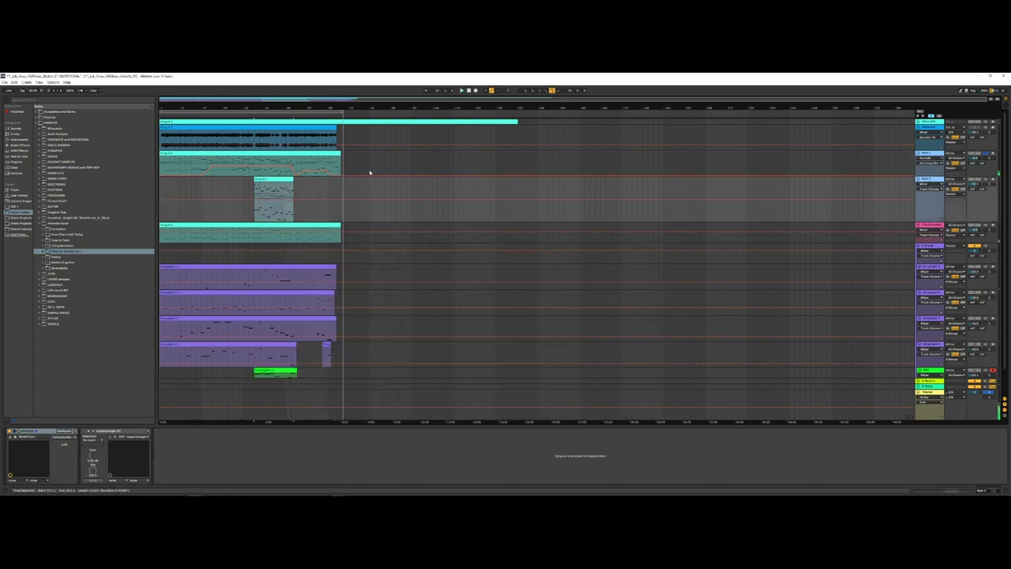
click(369, 172)
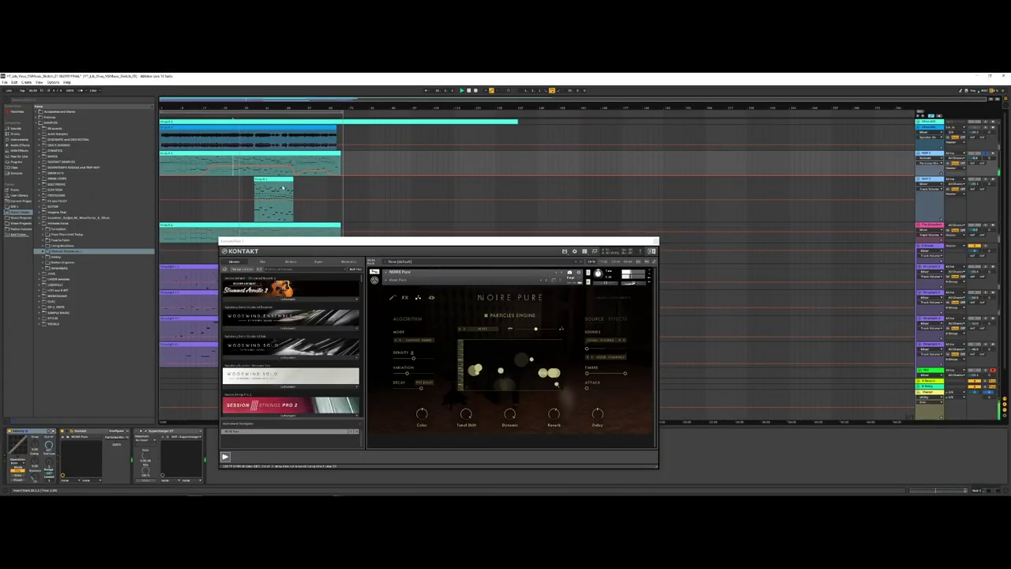
click(314, 181)
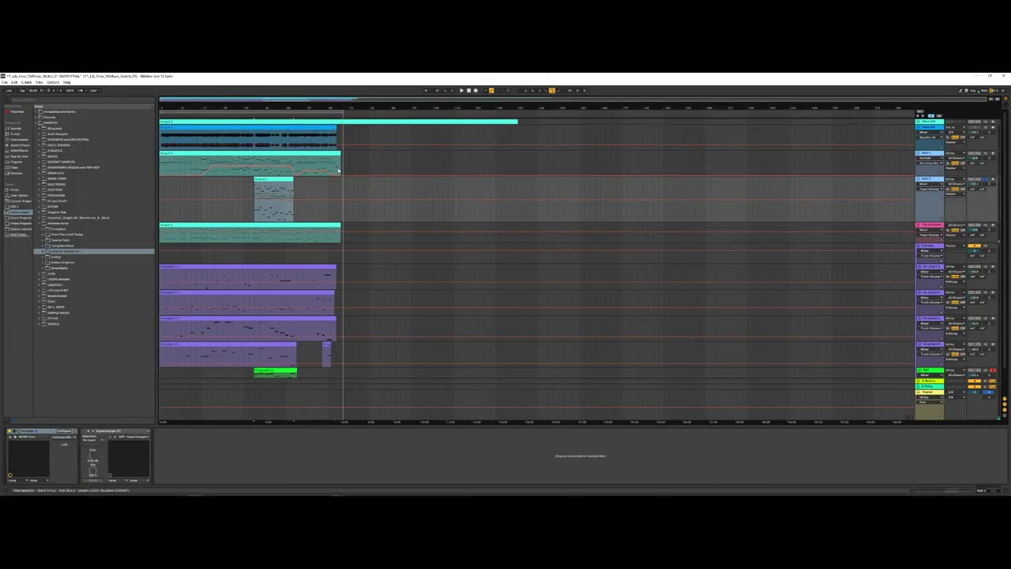
click(270, 179)
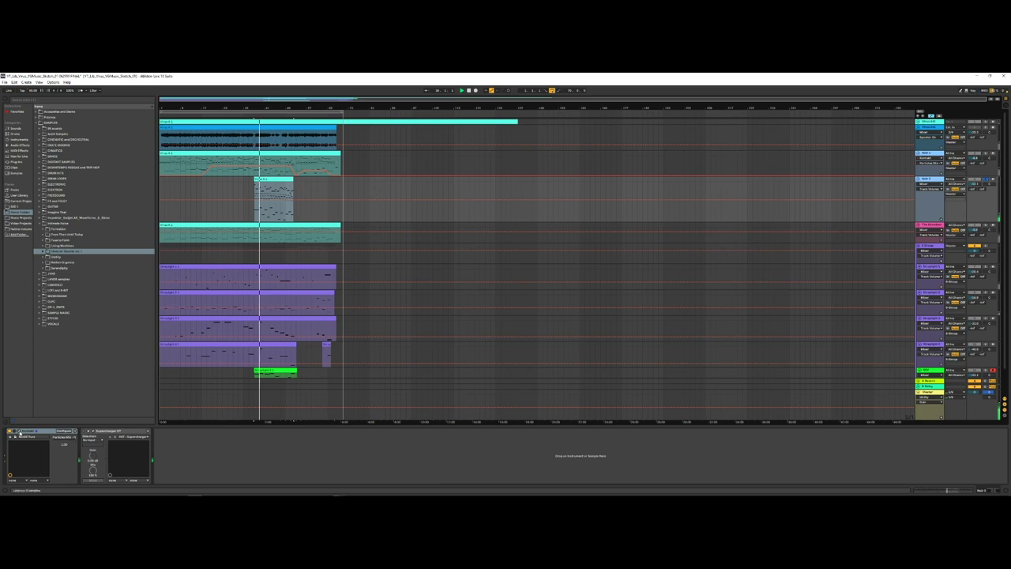
click(17, 433)
View Noire Pure's reverb and delay page and its Particles Engine page, then refocus the arrangement
click(744, 323)
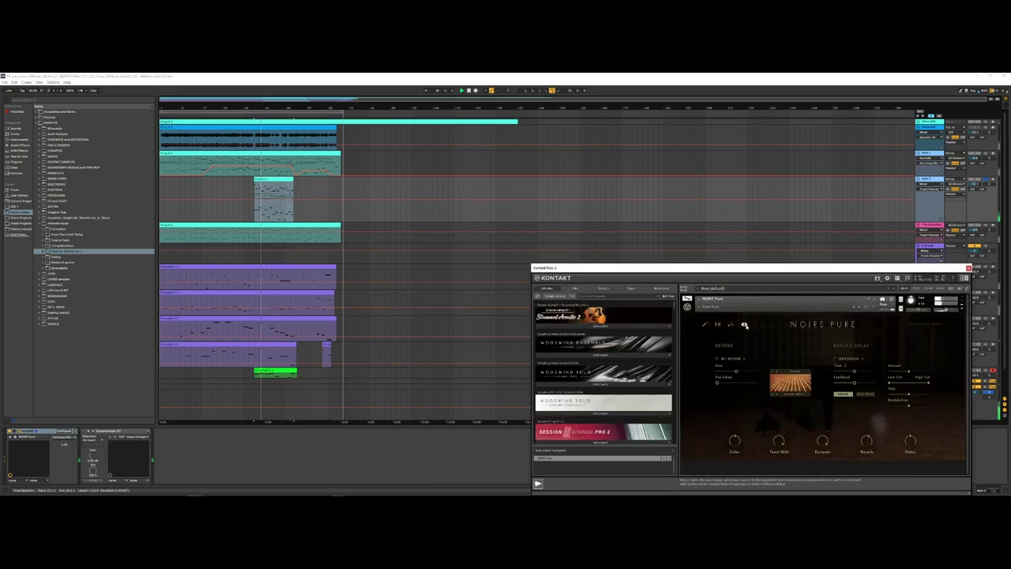
drag(798, 269, 574, 219)
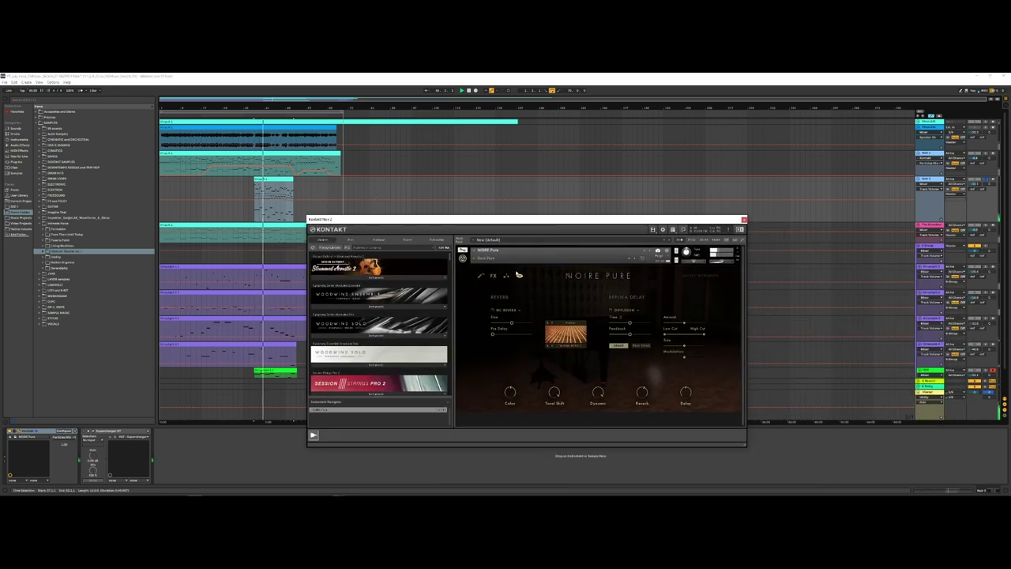
click(506, 276)
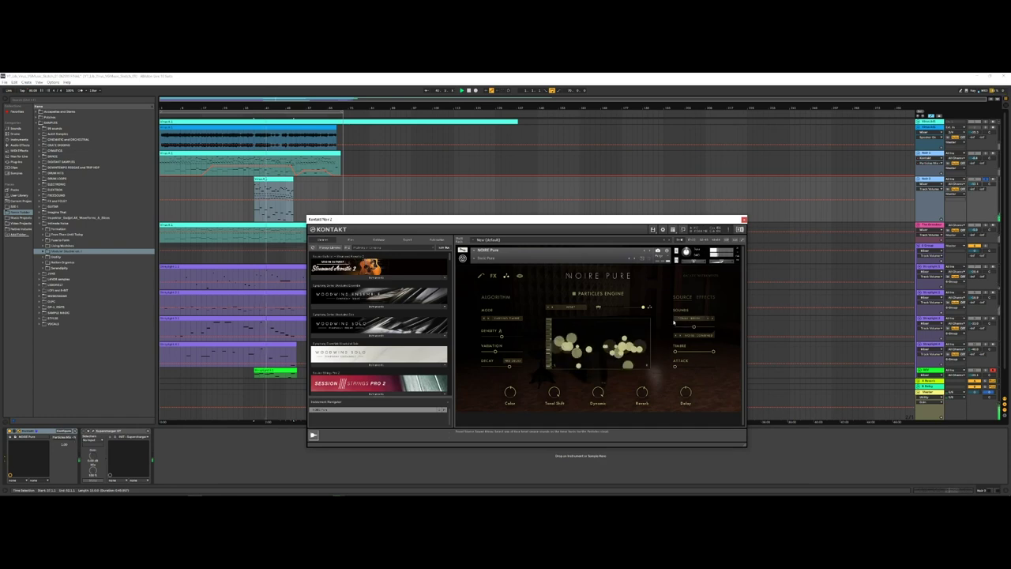
click(885, 180)
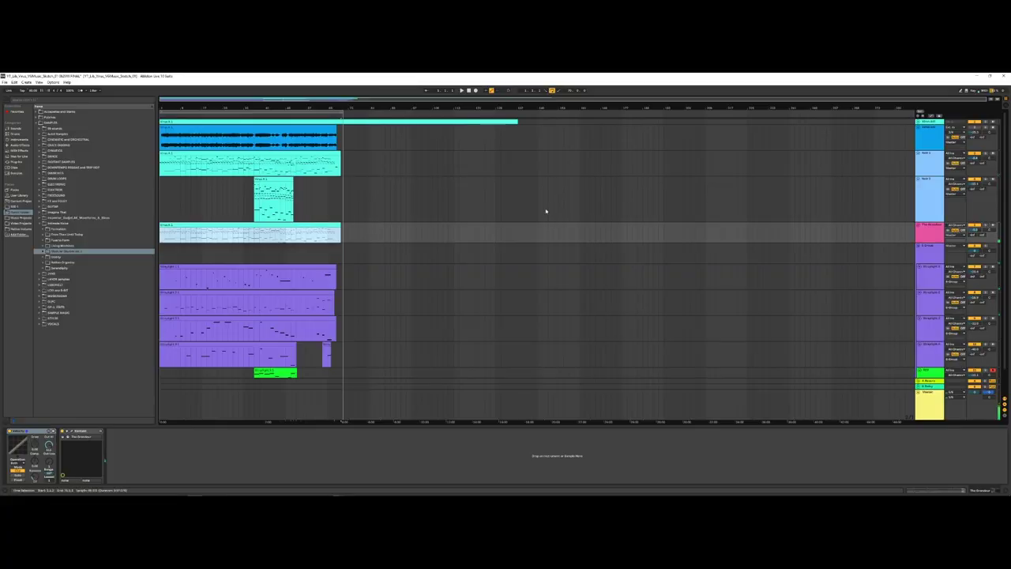
Open The Grandeur clip's notes in the editor, toggle automation, and set the playback position near its start
click(552, 217)
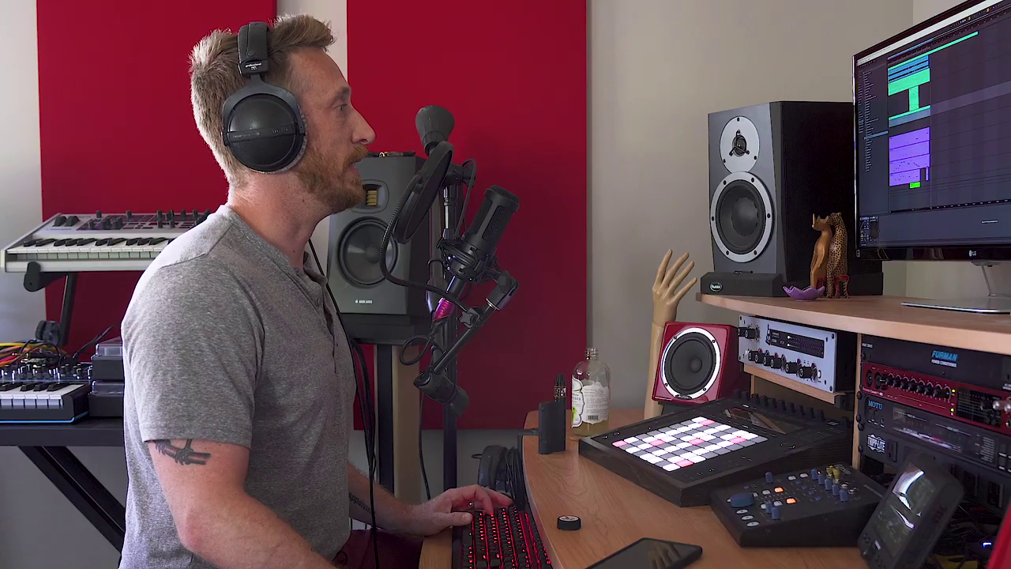
key(ctrl+alt+p)
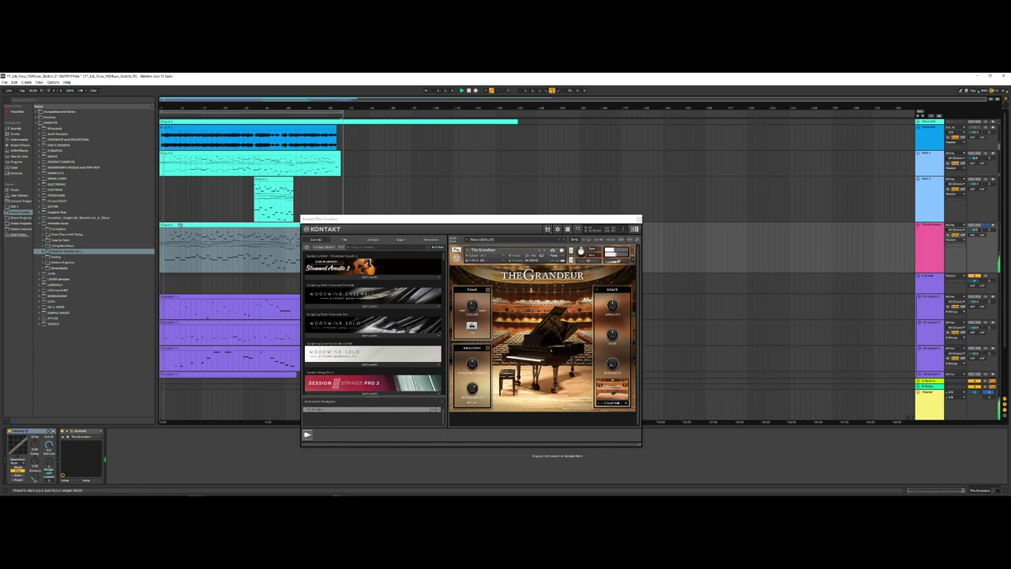
double_click(180, 226)
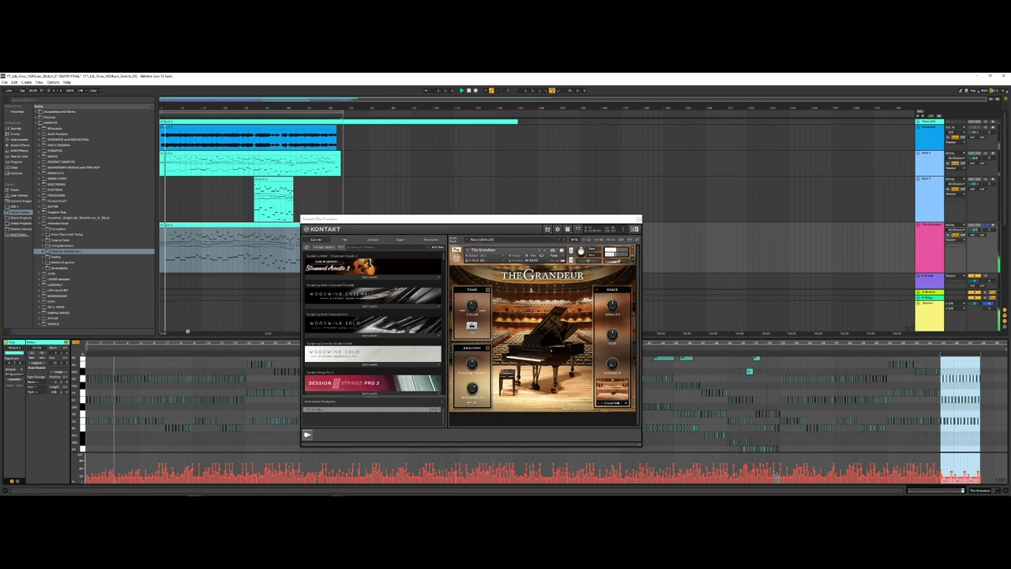
key(a)
key(a)
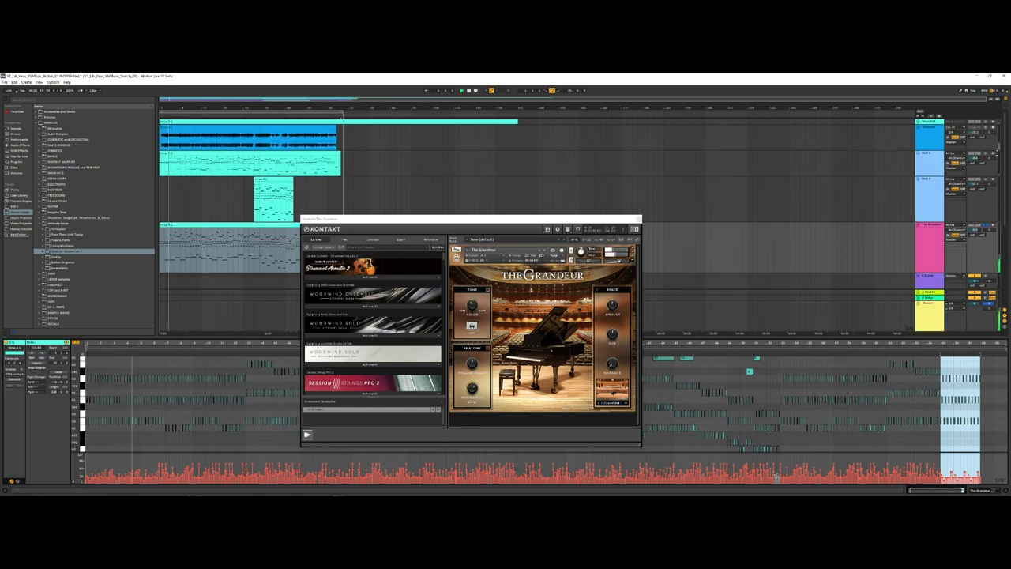
click(989, 155)
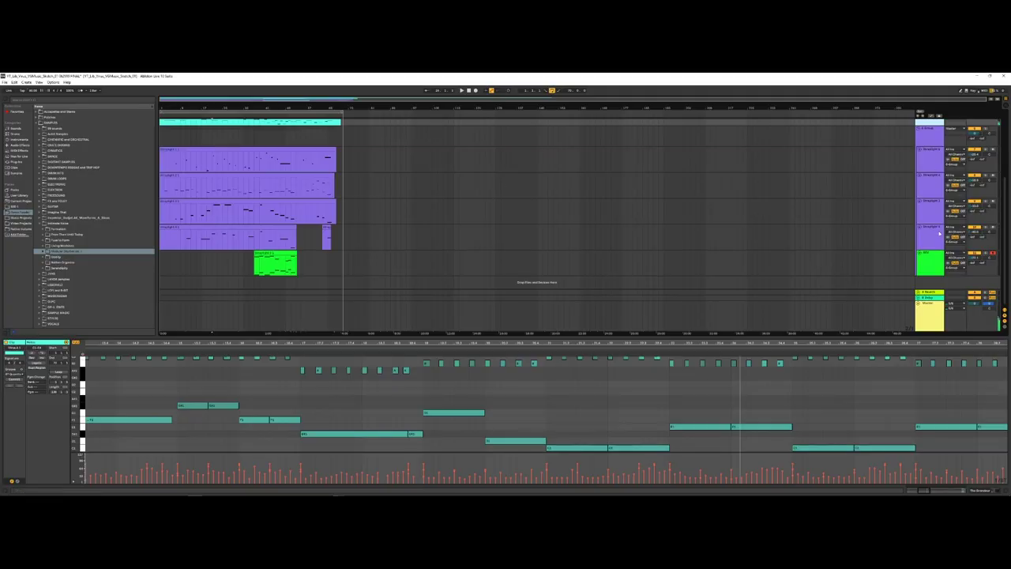
Select the REV track, then the first Straylight track to bring up its Kontakt instrument
click(937, 253)
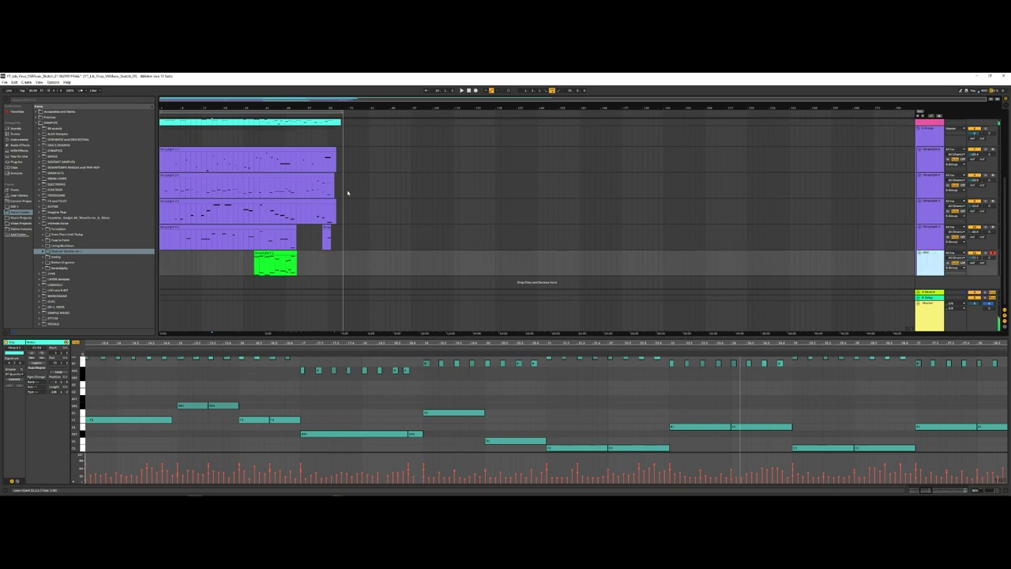
click(163, 169)
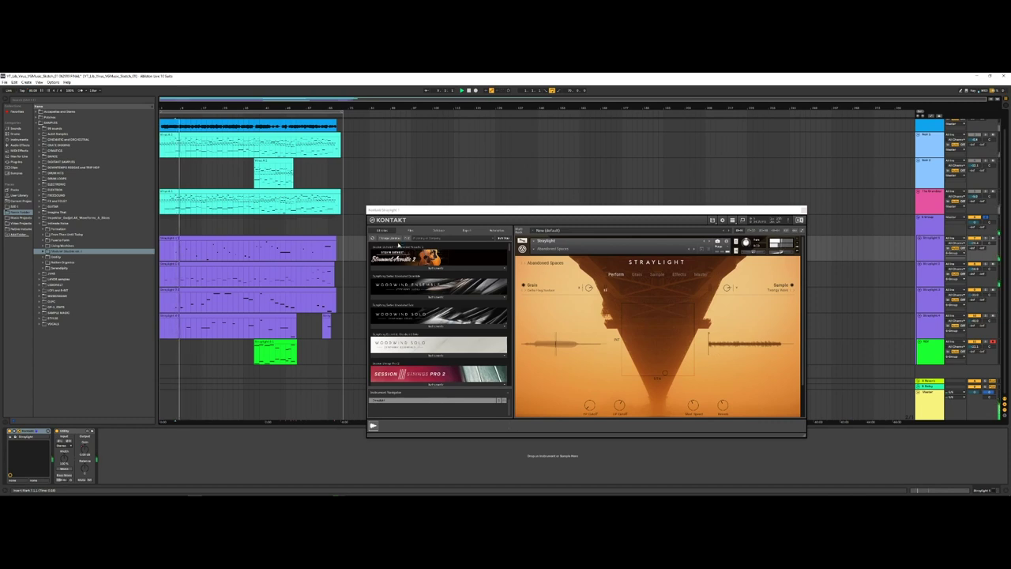
Open Straylight 2's Kontakt instrument and show its Perform page
drag(497, 217, 174, 92)
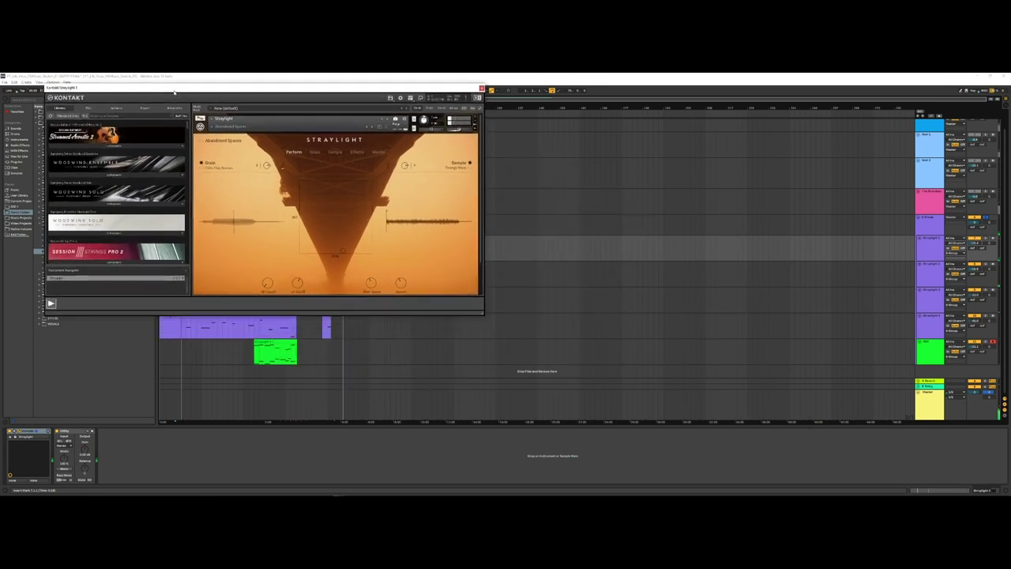
click(931, 270)
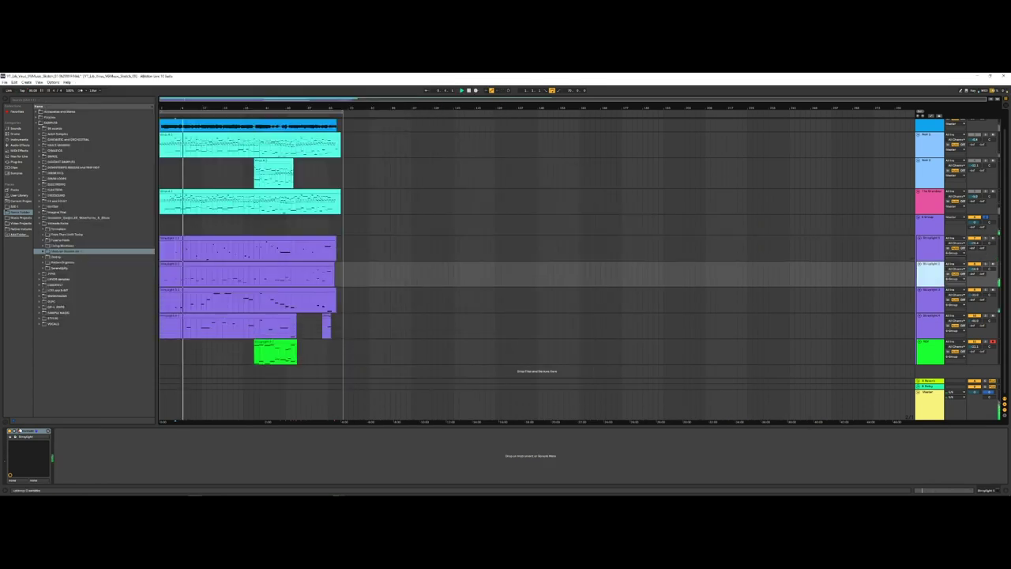
click(20, 432)
drag(457, 269, 421, 179)
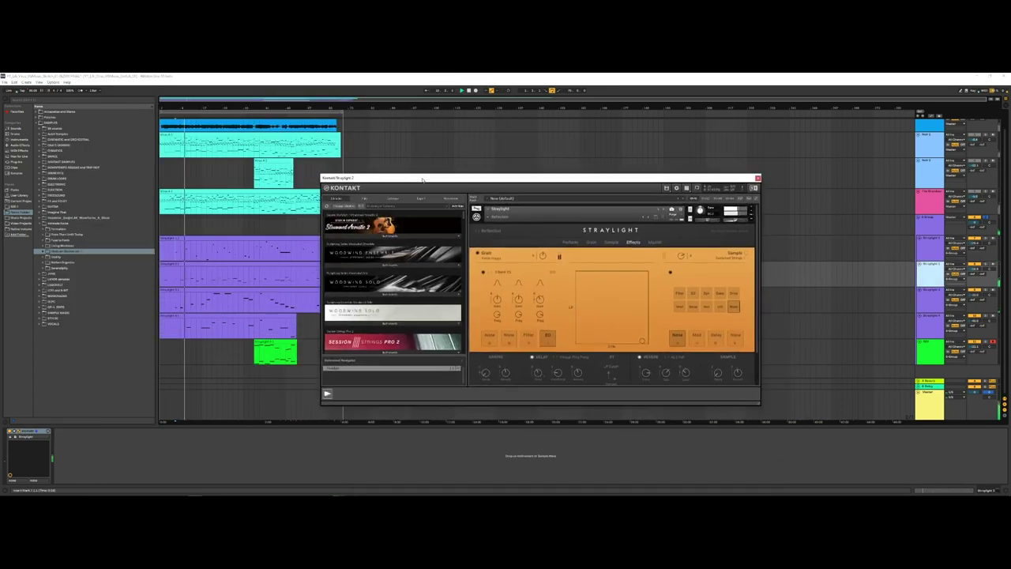
click(566, 241)
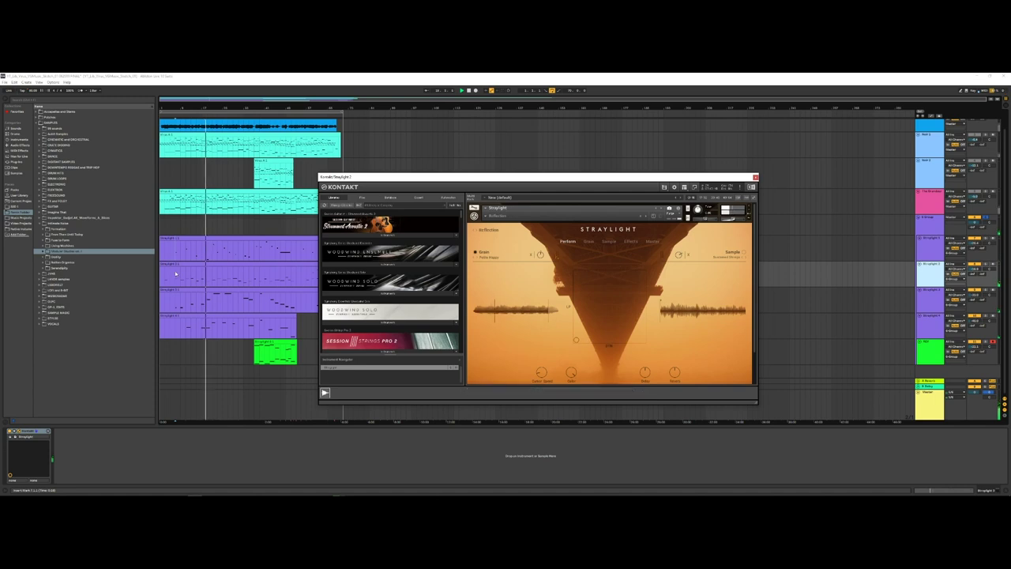
Open Straylight 3's Kontakt instrument, show its Perform page, then return to the arrangement
click(520, 289)
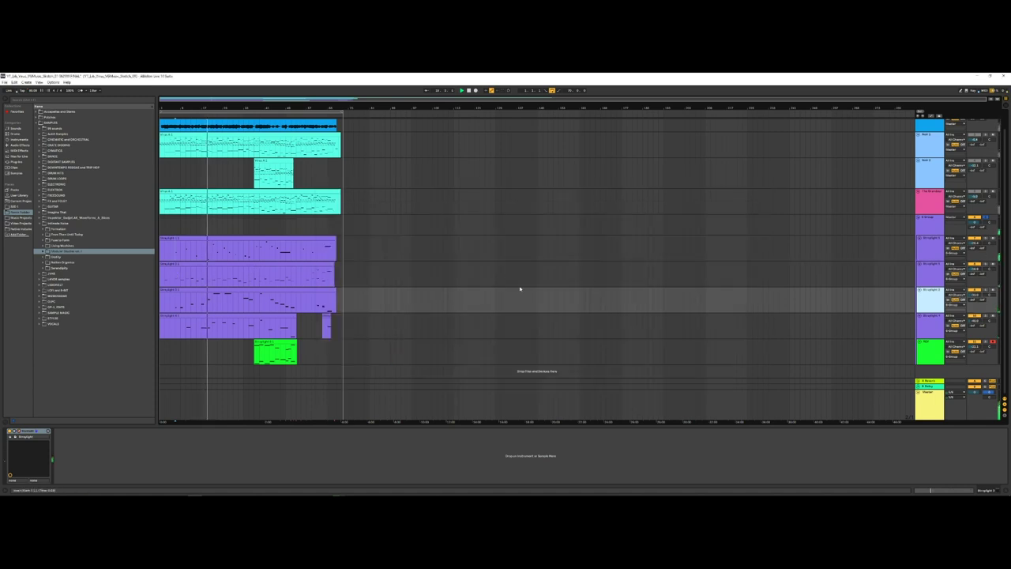
click(22, 432)
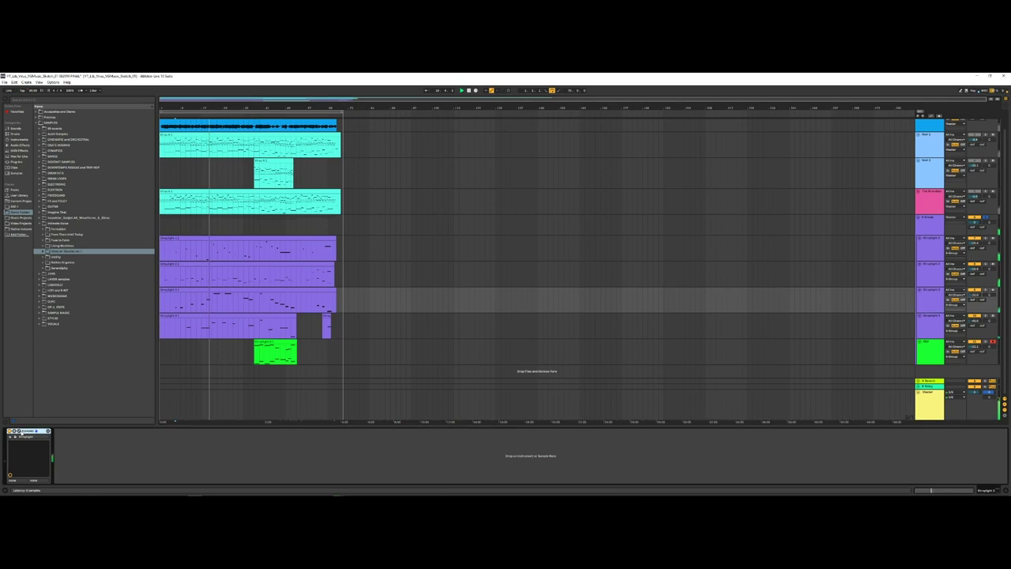
click(19, 434)
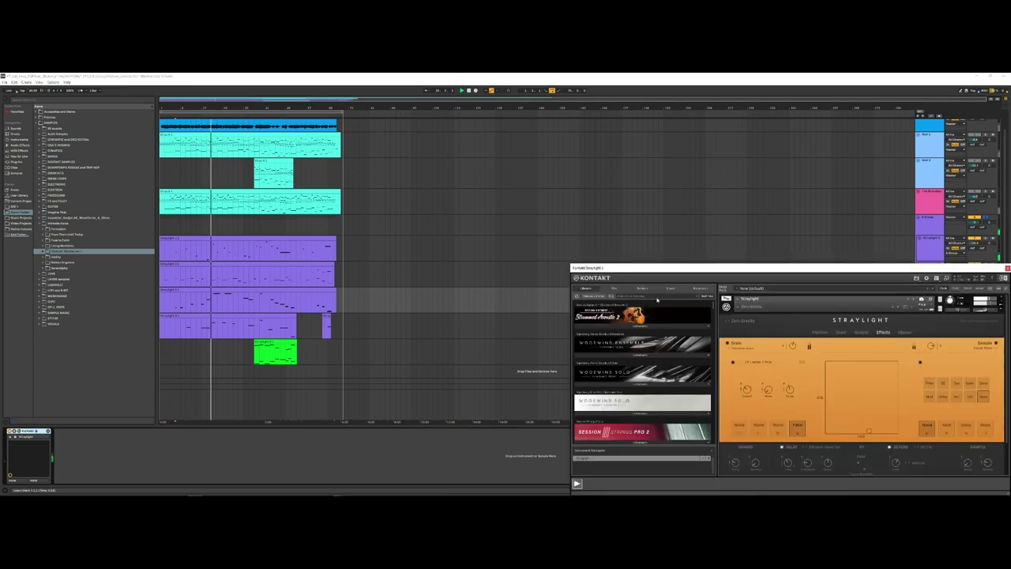
drag(656, 269, 402, 211)
click(559, 276)
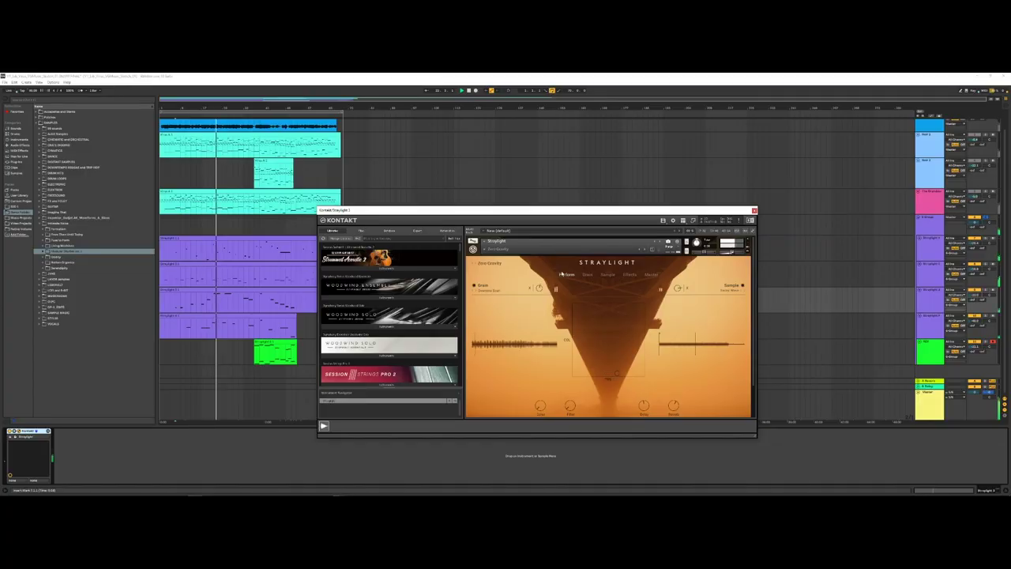
click(986, 219)
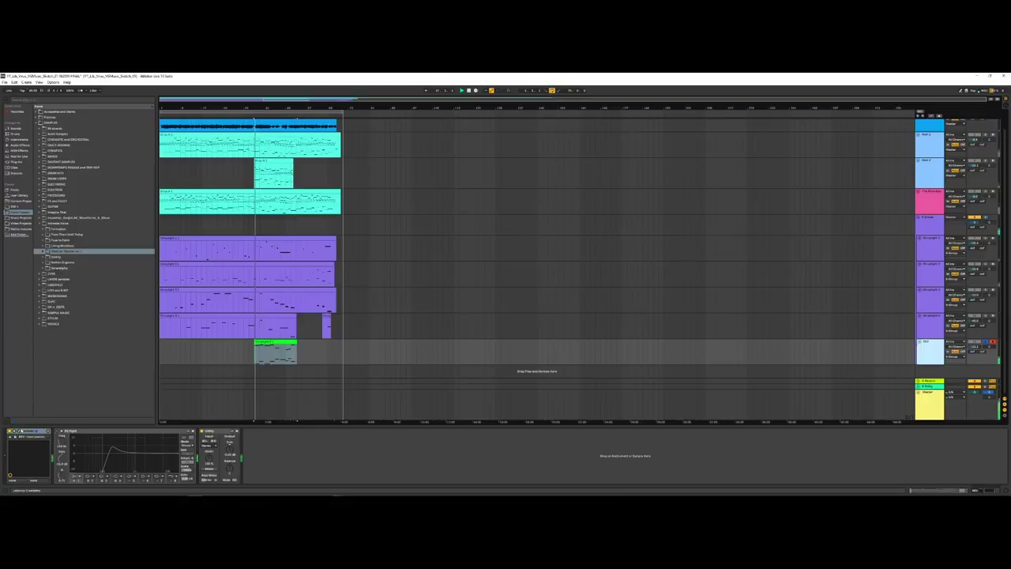
Open and position the REV instrument window, then close it by selecting the Master track
click(236, 167)
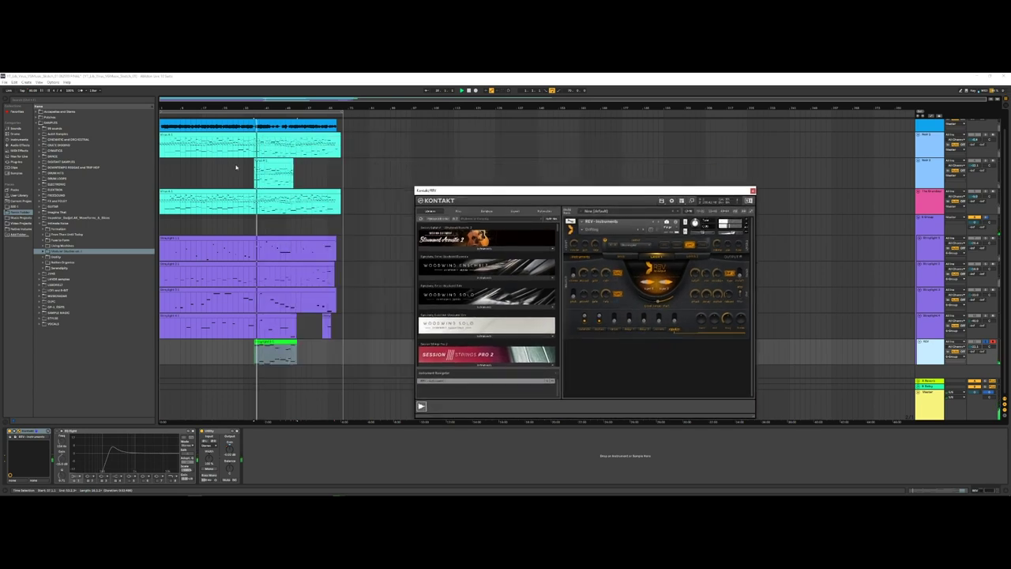
drag(503, 196, 457, 204)
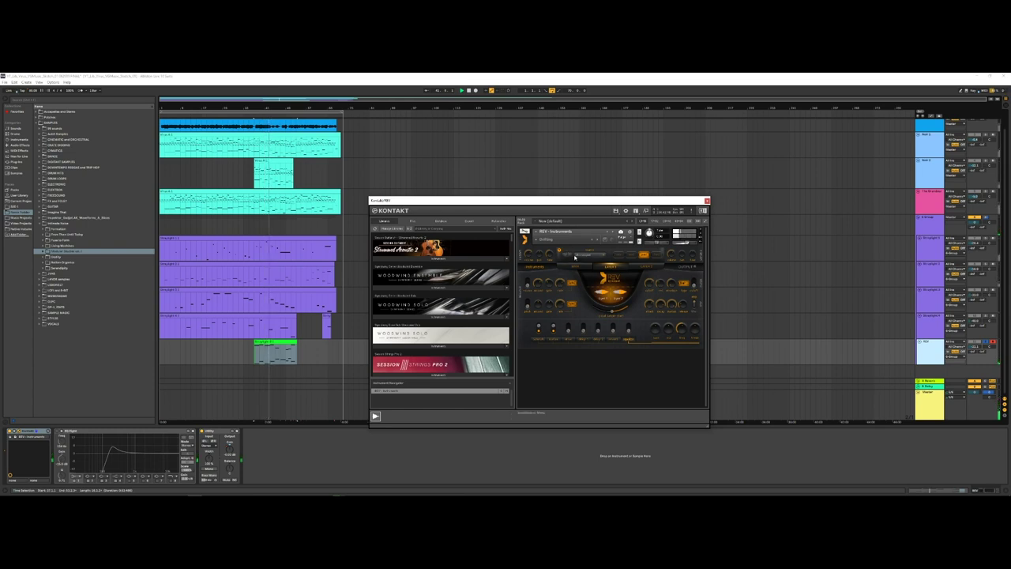
click(891, 348)
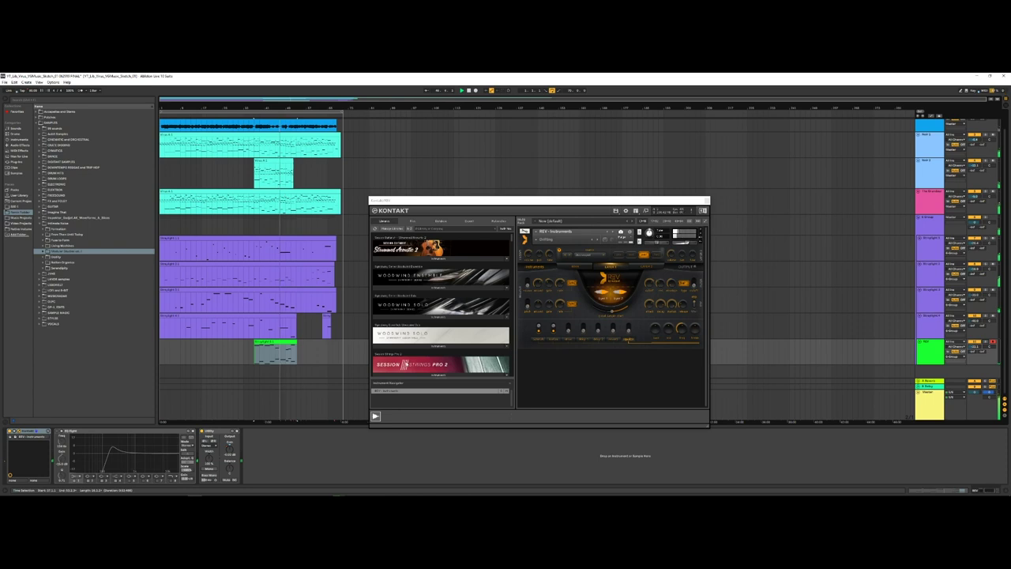
click(934, 404)
Show automation lines on all tracks and zoom in to see the Master track's dips
right_click(926, 400)
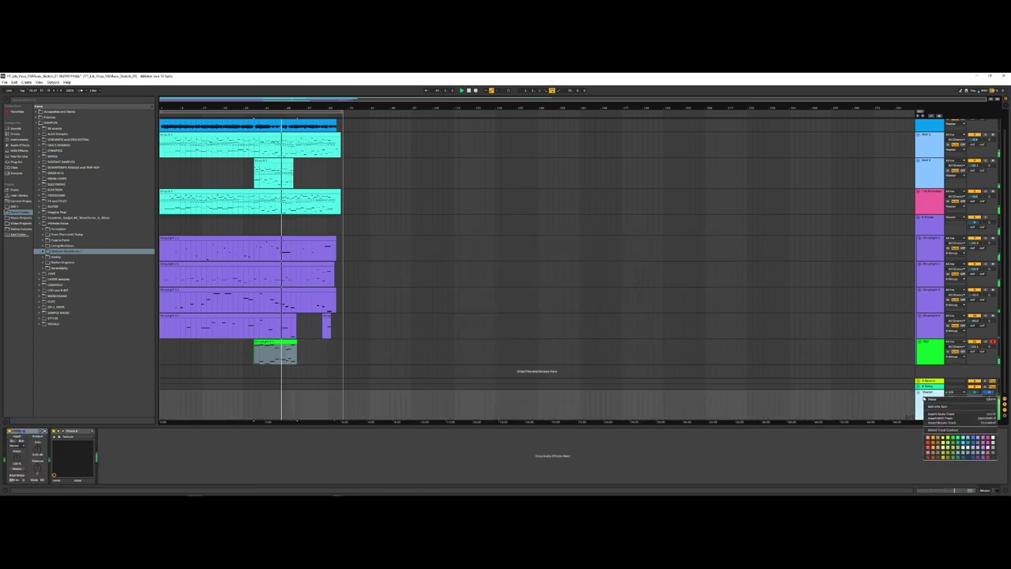
key(Escape)
key(a)
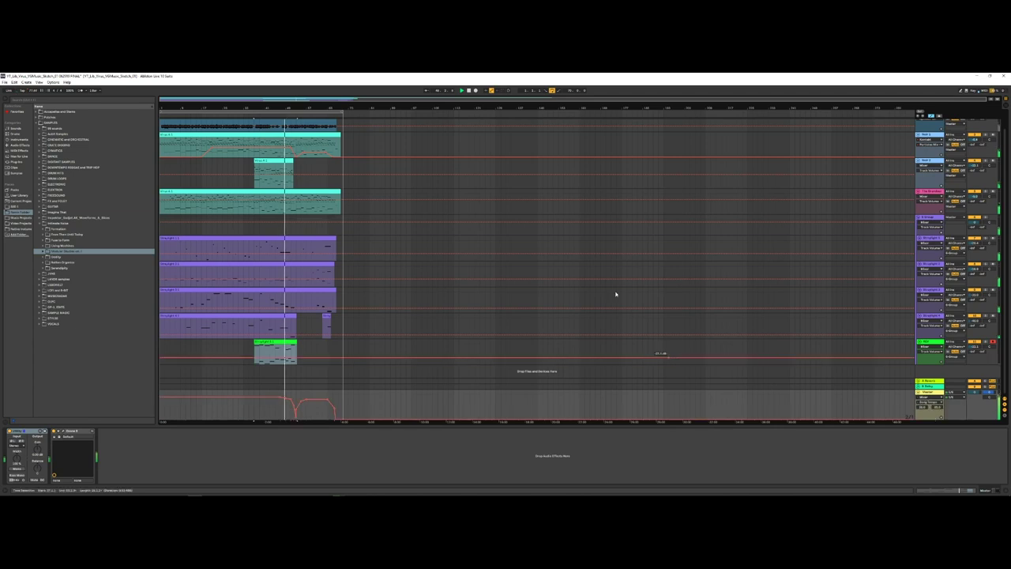
key(plus)
key(plus)
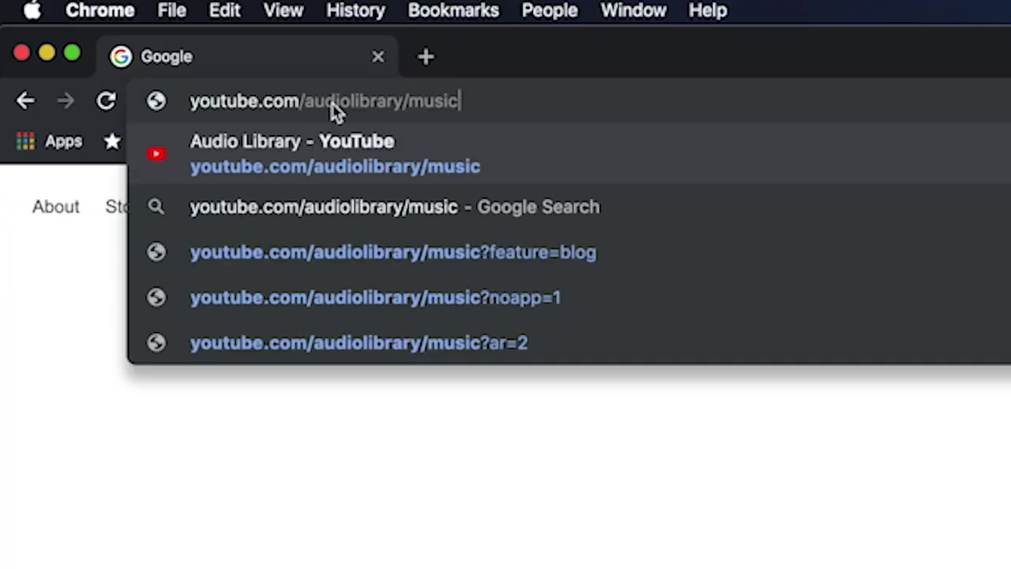
Load youtube.com/audiolibrary/music and search for the artist's name, browsing results like 'Turn Up, Let's Go'
key(Return)
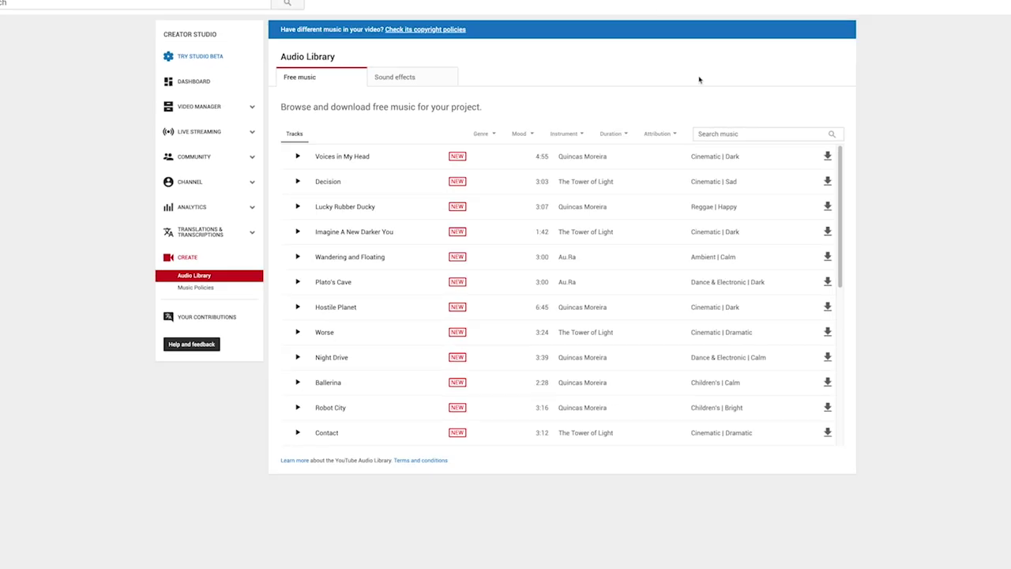
click(684, 163)
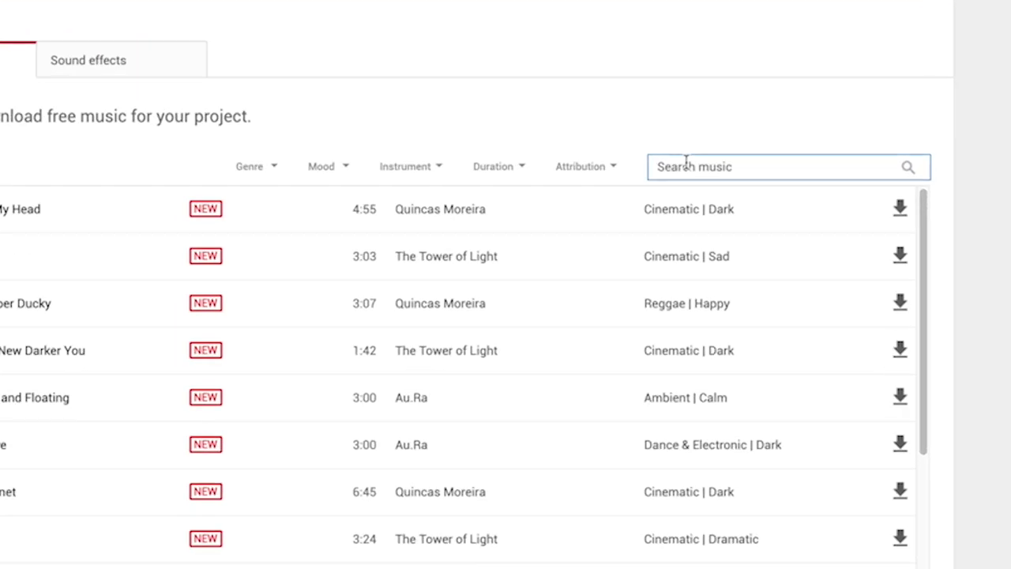
text(jeremy blak)
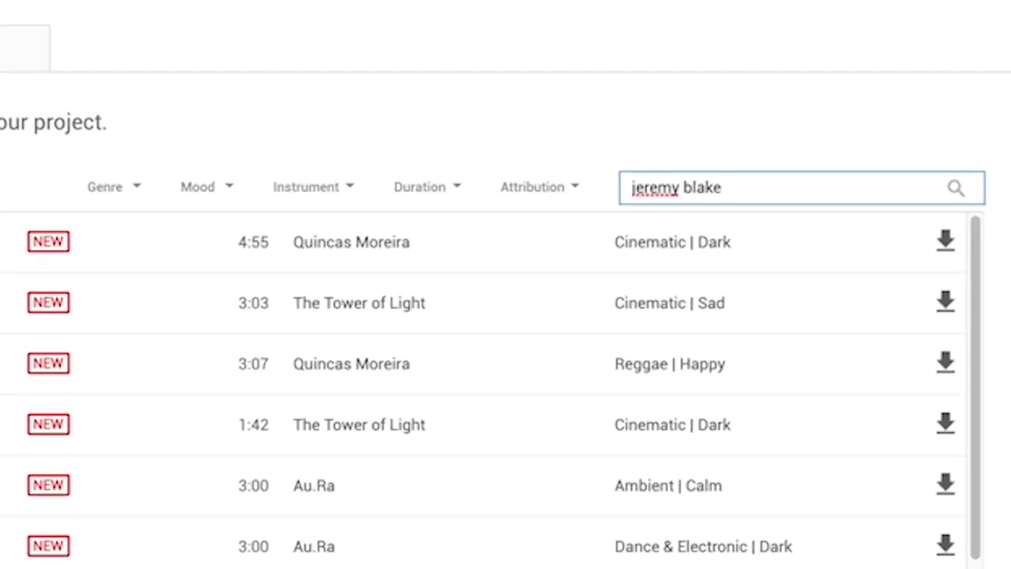
text(e)
key(Return)
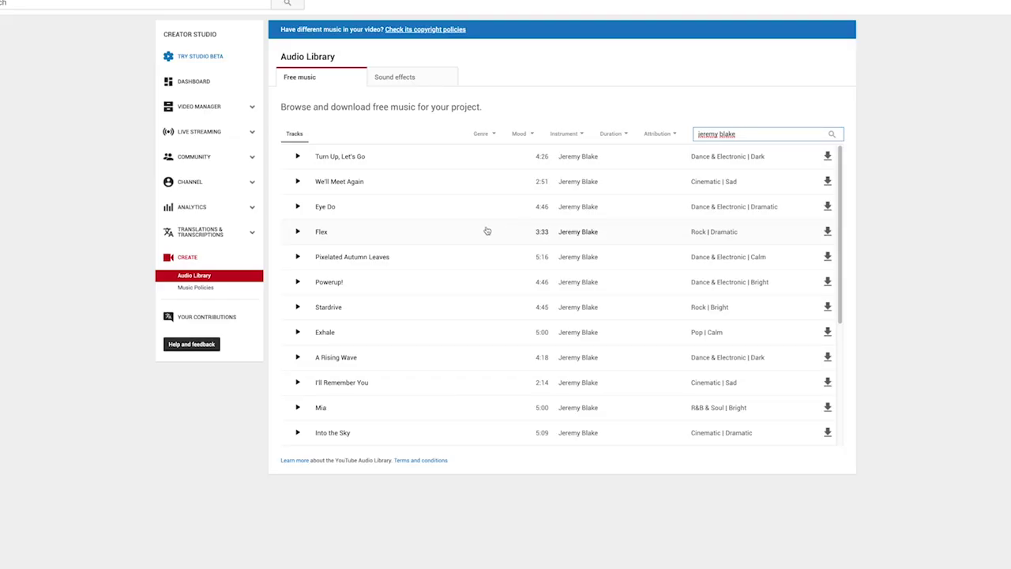
scroll(487, 230, down, 5)
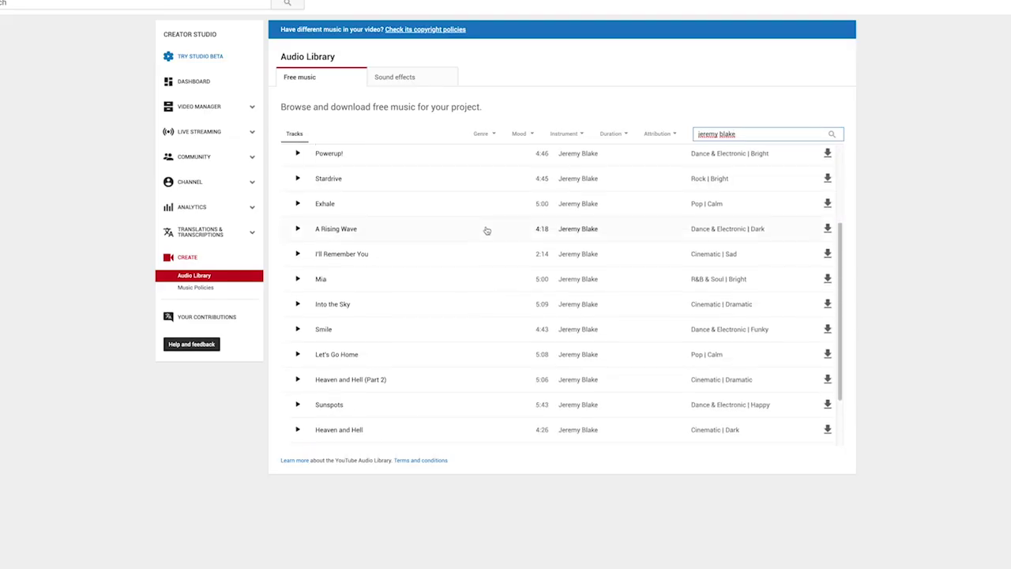